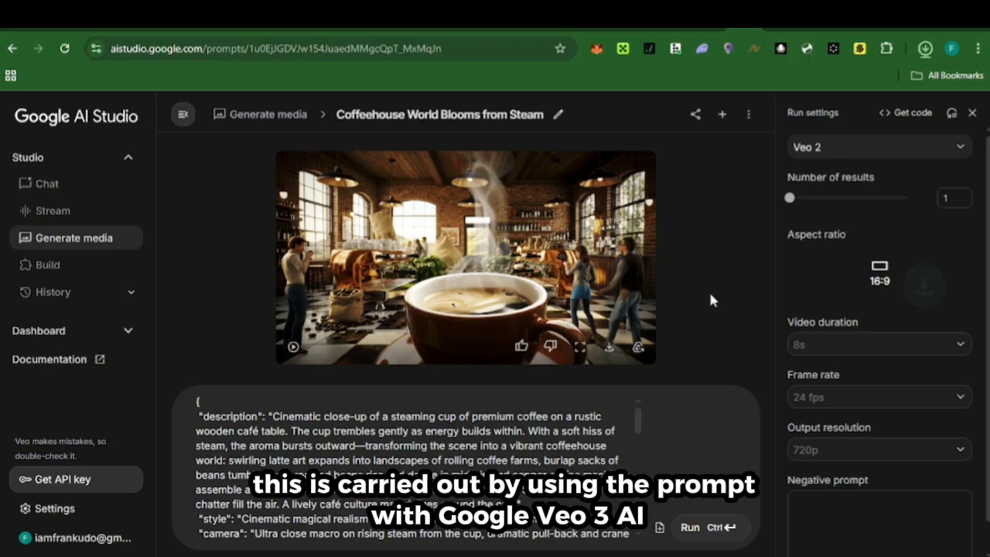
- Play the generated coffeehouse video in Google AI Studio to preview it
left_click(293, 347)
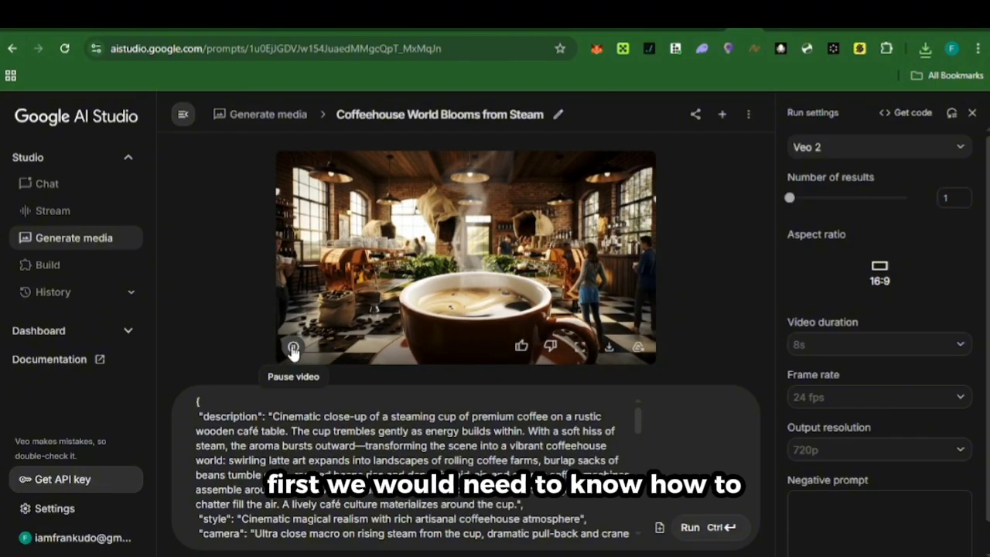
left_click(293, 351)
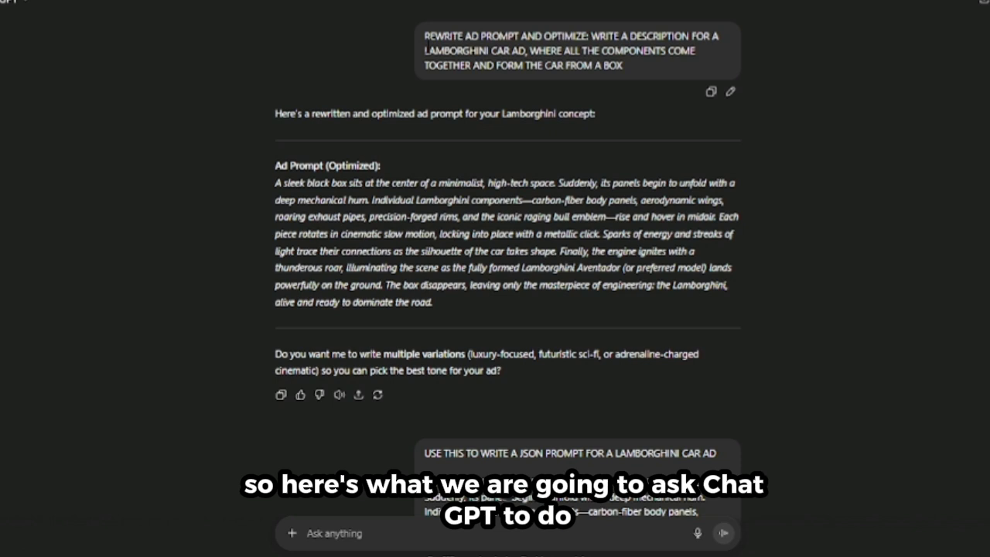
- Switch to ChatGPT, review the Lamborghini ad request, optimized description and JSON request, and copy the generated JSON prompt
left_click_drag(423, 41, 647, 75)
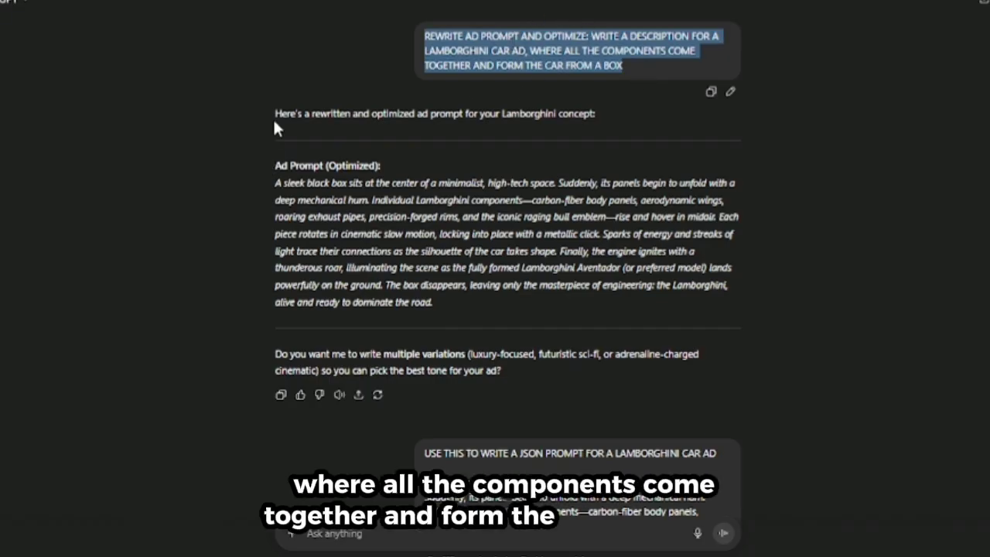
scroll(261, 112, "down", 1)
left_click_drag(272, 112, 457, 226)
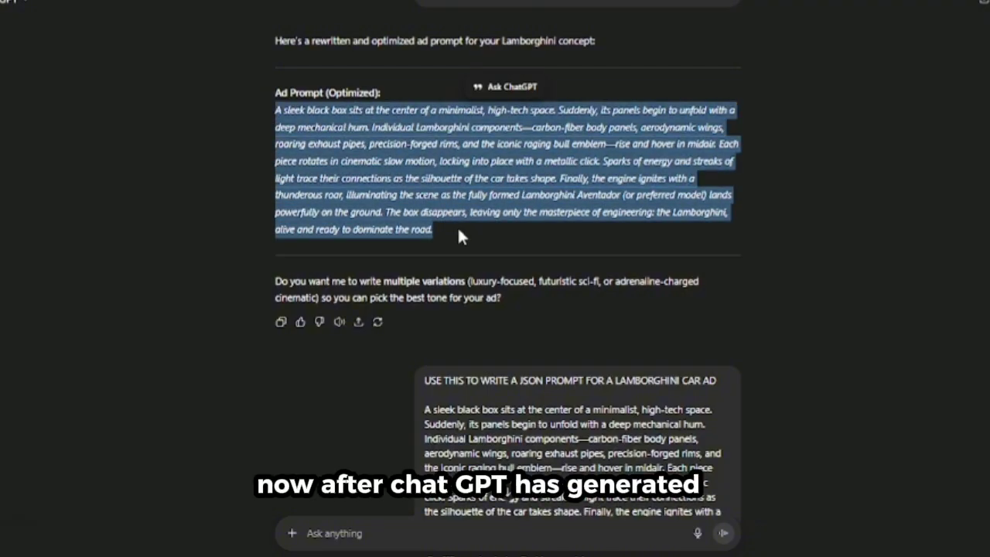
scroll(458, 226, "down", 2)
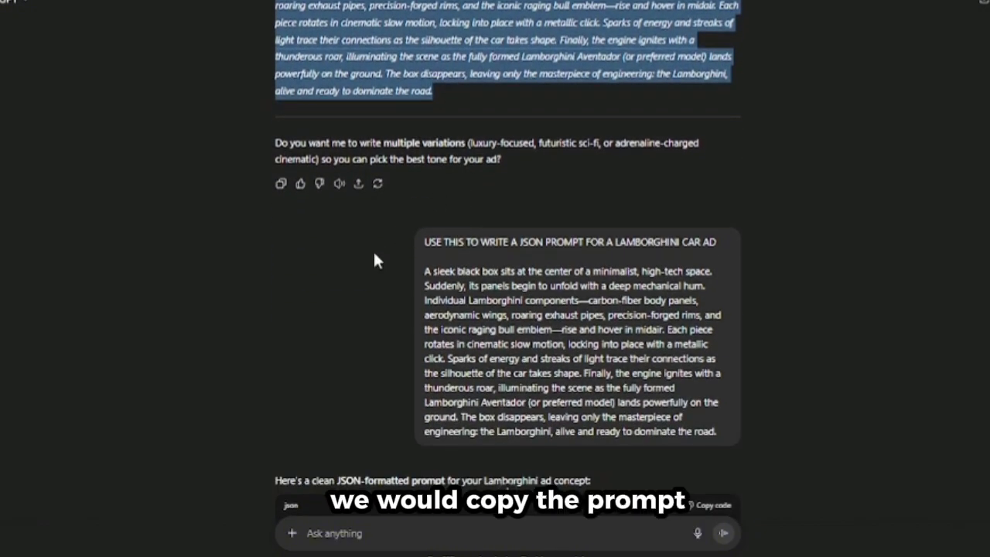
scroll(322, 378, "down", 3)
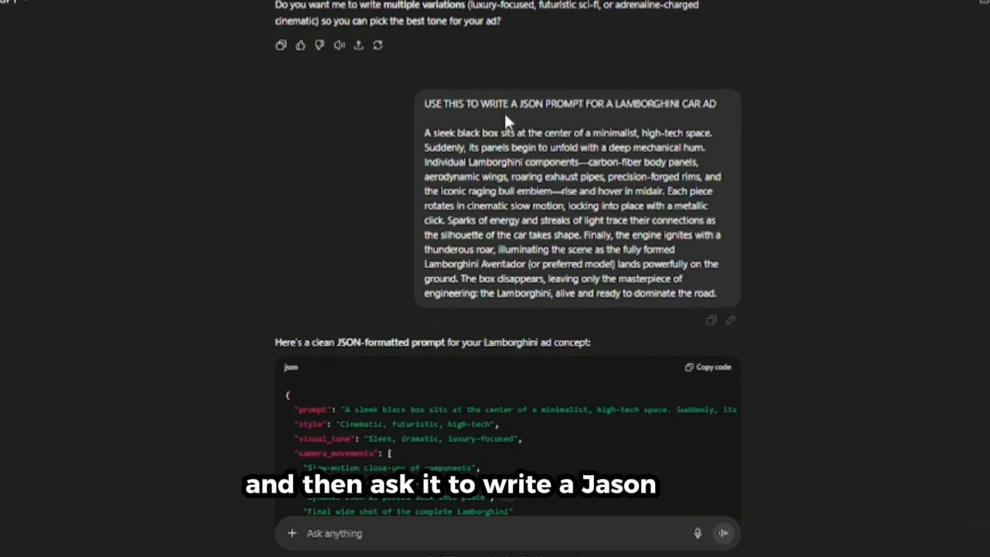
left_click_drag(426, 103, 559, 103)
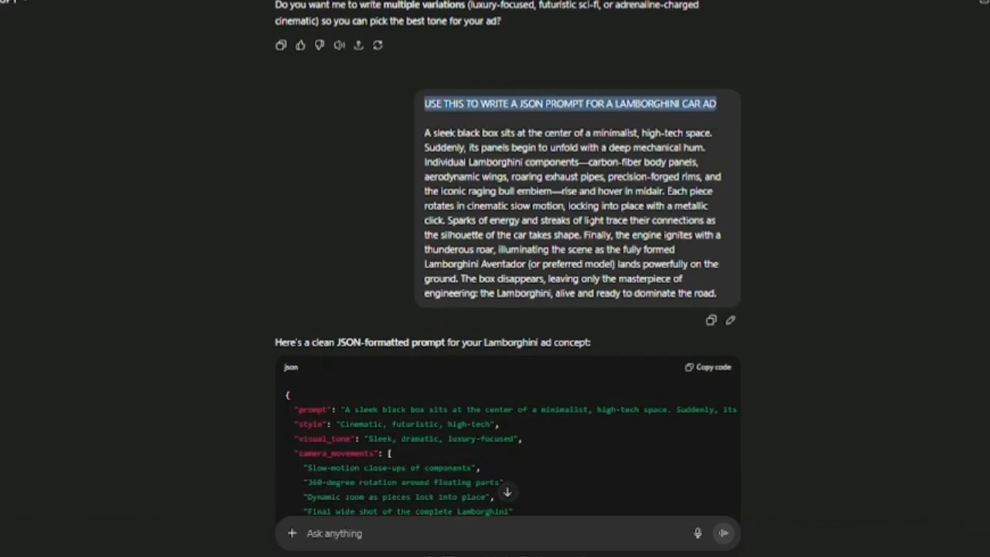
scroll(307, 307, "down", 5)
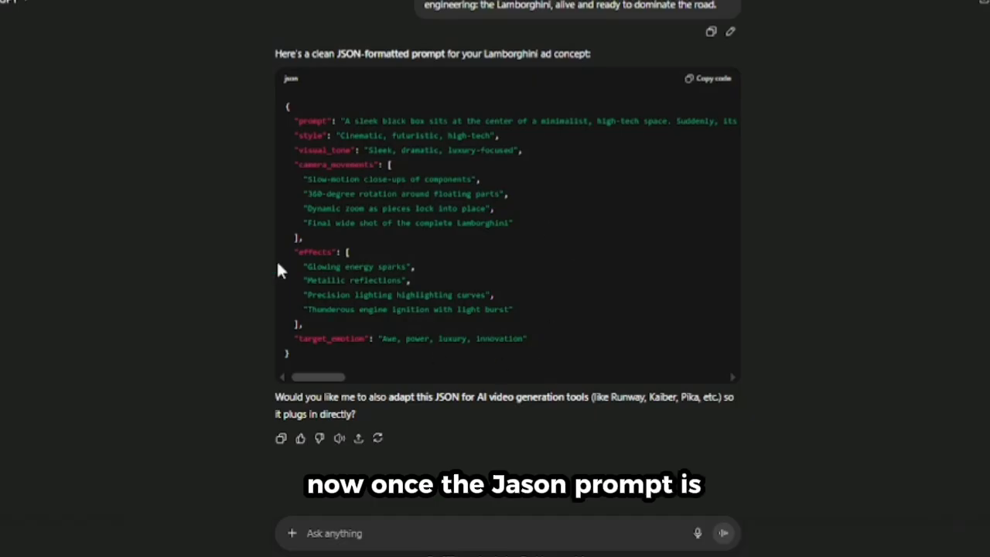
left_click(697, 78)
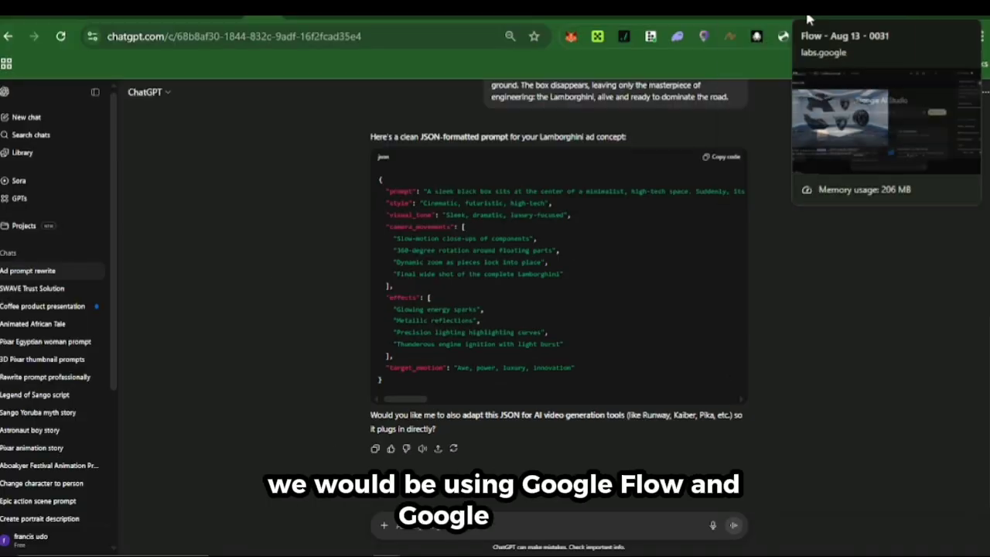
- Switch to the Google Flow project and play the generated Lamborghini video
left_click(810, 18)
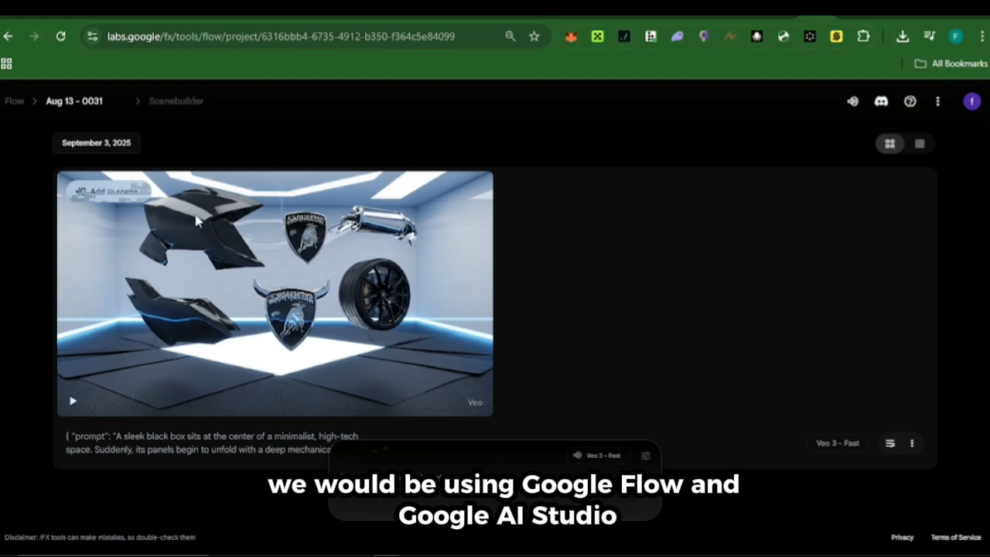
mouse_move(79, 349)
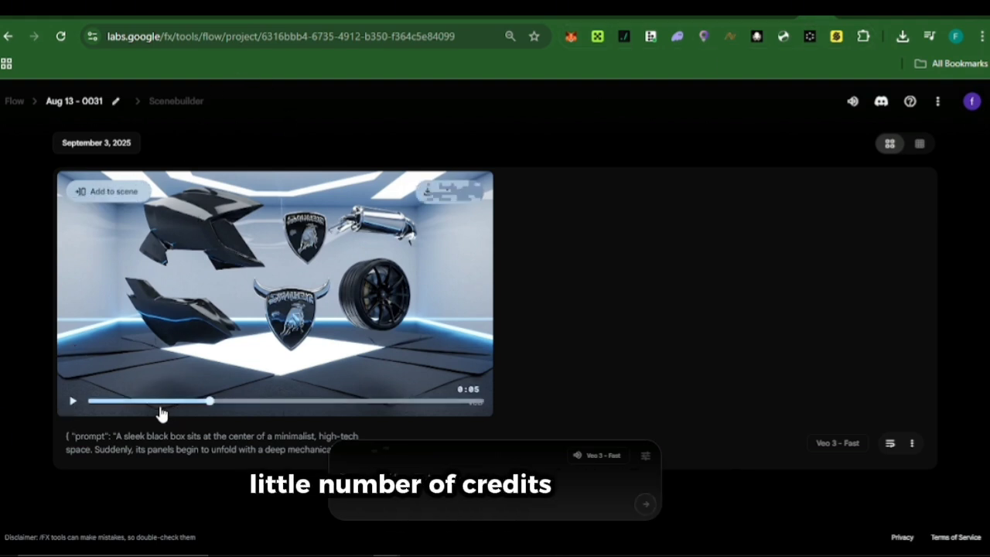
left_click(73, 401)
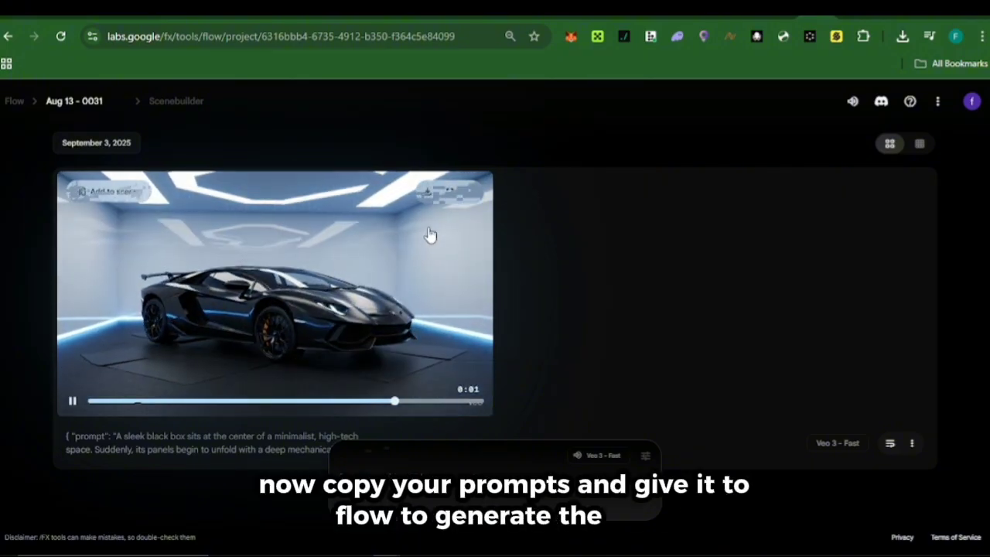
- Download the Lamborghini video at its original size (720p) and return its playback to the beginning
left_click(429, 199)
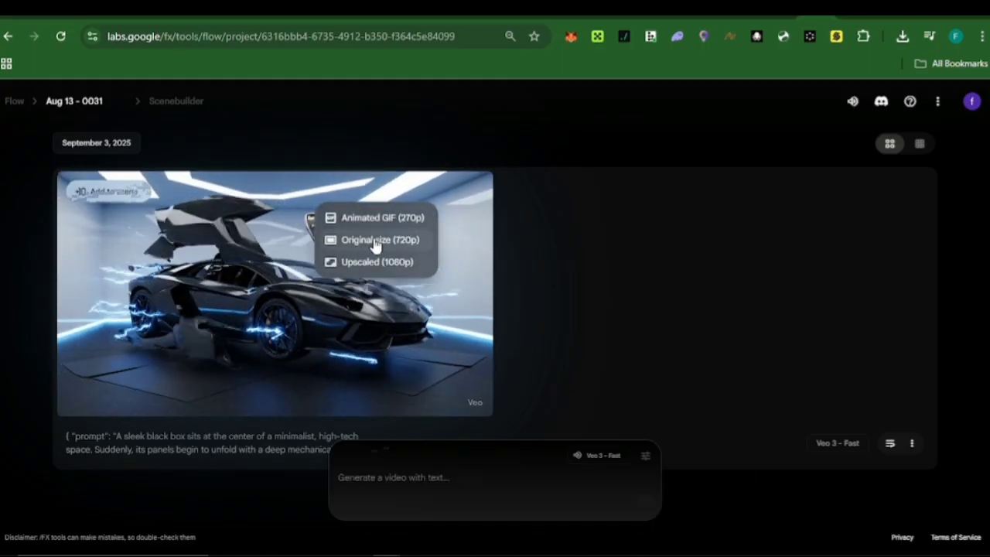
left_click(376, 242)
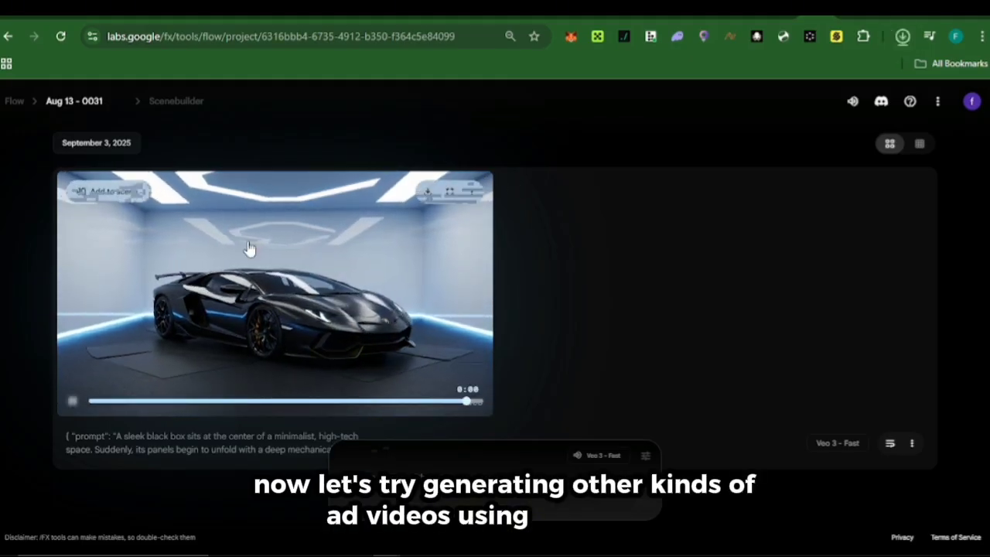
left_click(99, 400)
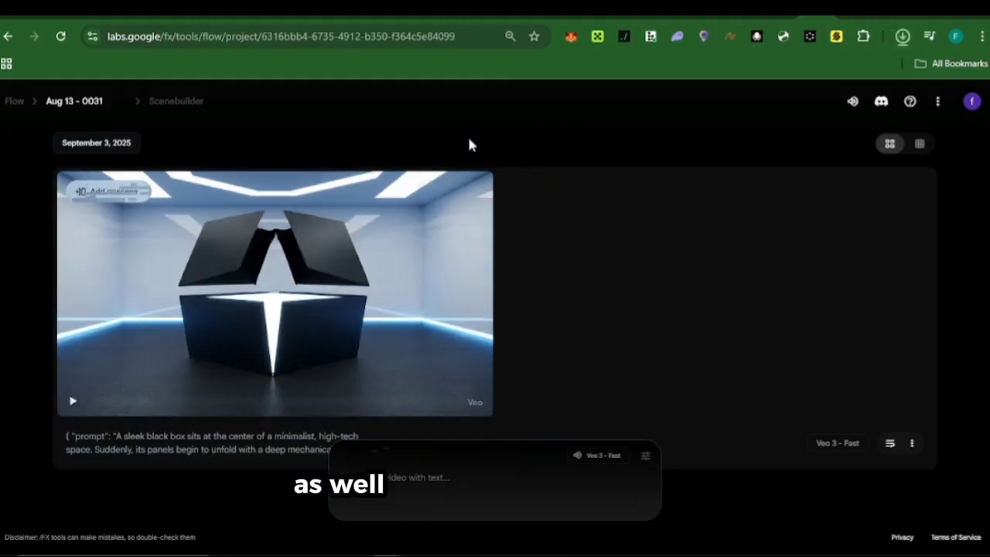
- Return to ChatGPT and request an optimized ad description for a kitchen ad setup where all components form the kitchen from a box
key("ctrl+Tab")
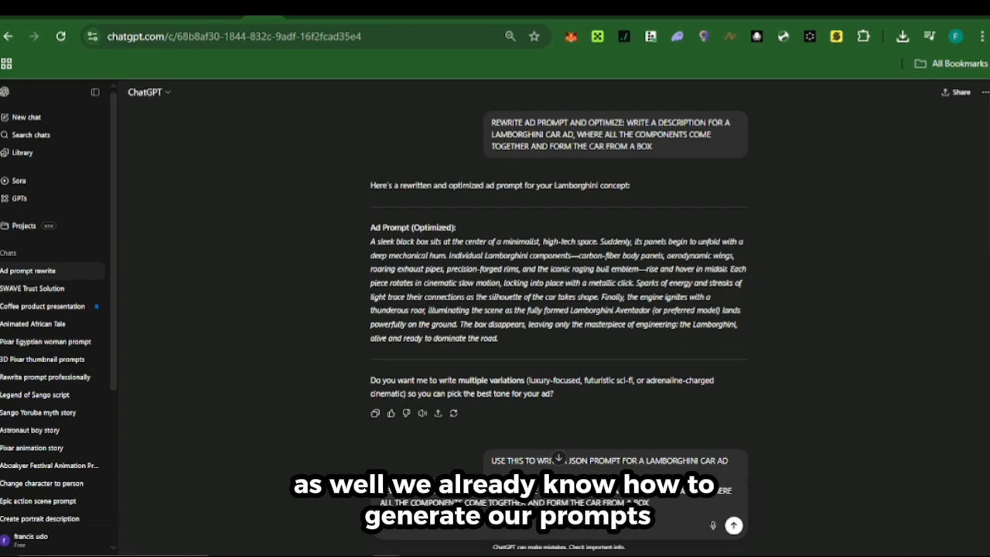
left_click_drag(663, 485, 686, 489)
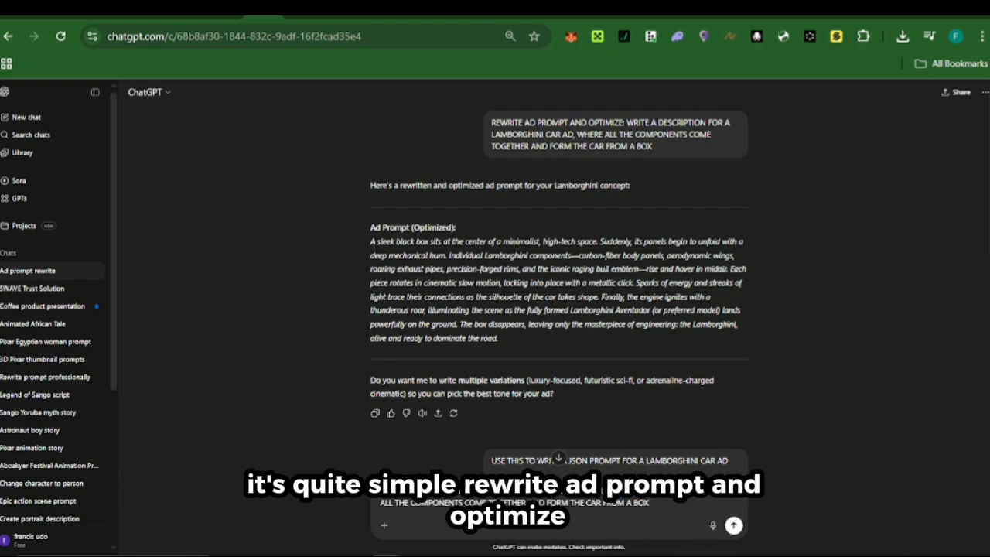
type("KITCHEN")
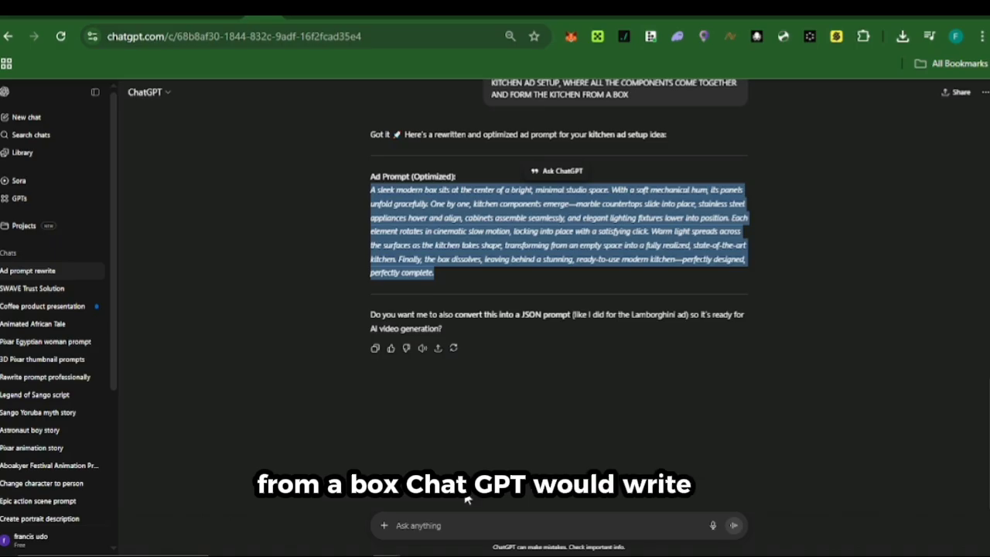
- Ask for a JSON prompt for a Kitchen setup ad based on the optimized kitchen description
left_click(451, 522)
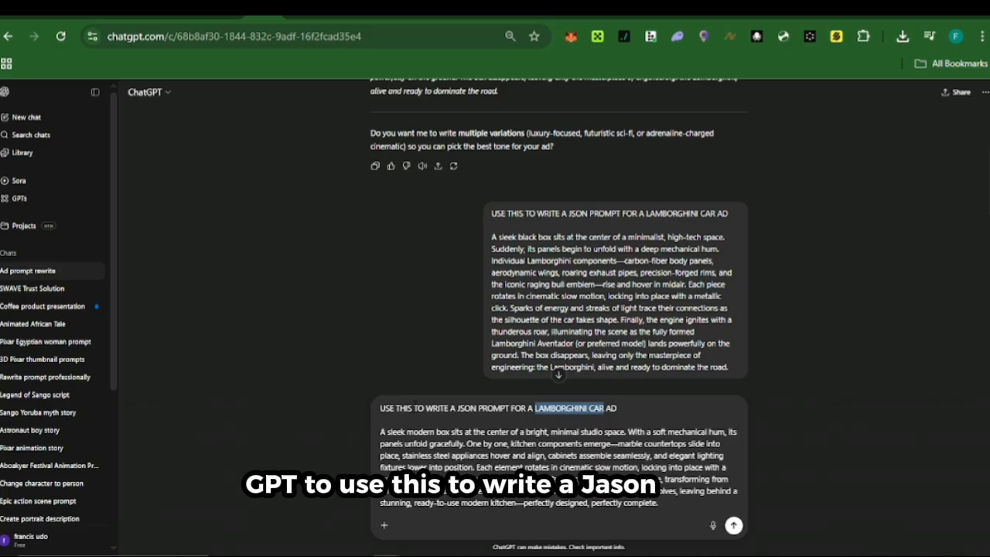
type("Kitchen")
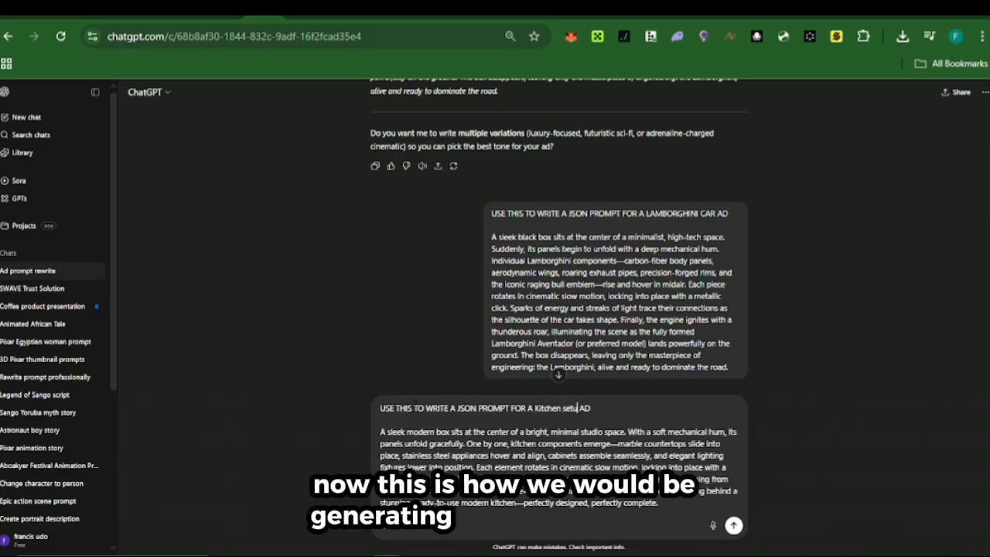
key("Return")
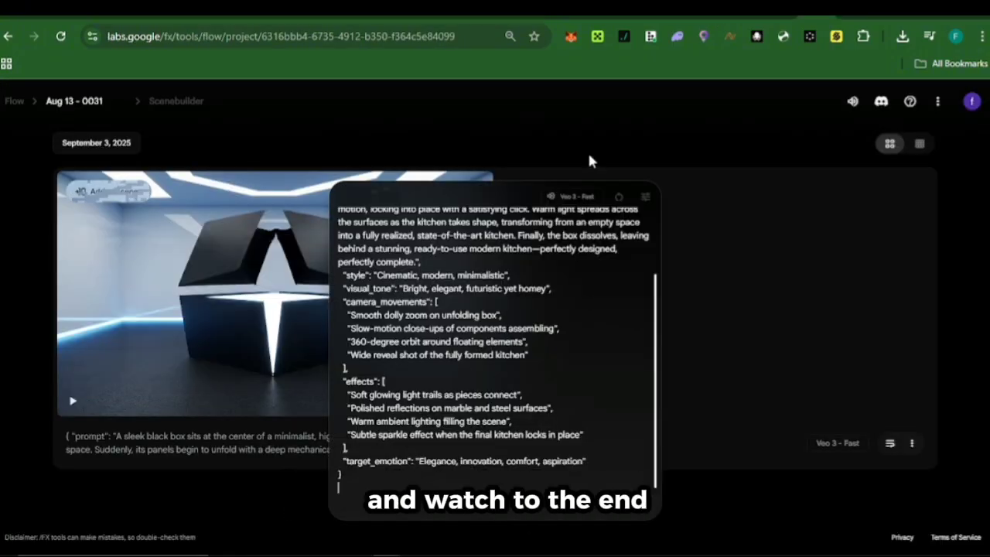
- Submit the kitchen JSON prompt in Google Flow, keeping one output per prompt and the Veo 3 - Fast model
left_click(574, 200)
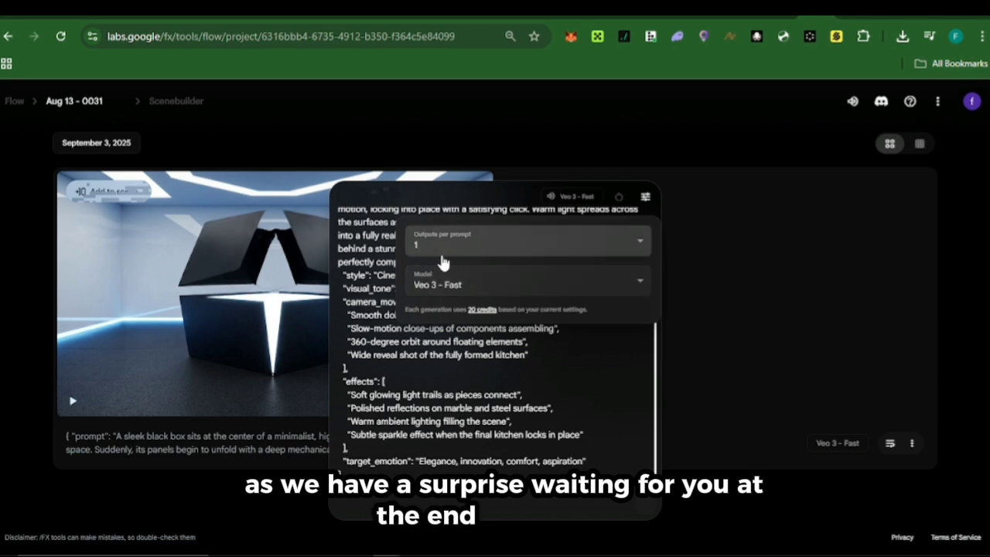
left_click(514, 241)
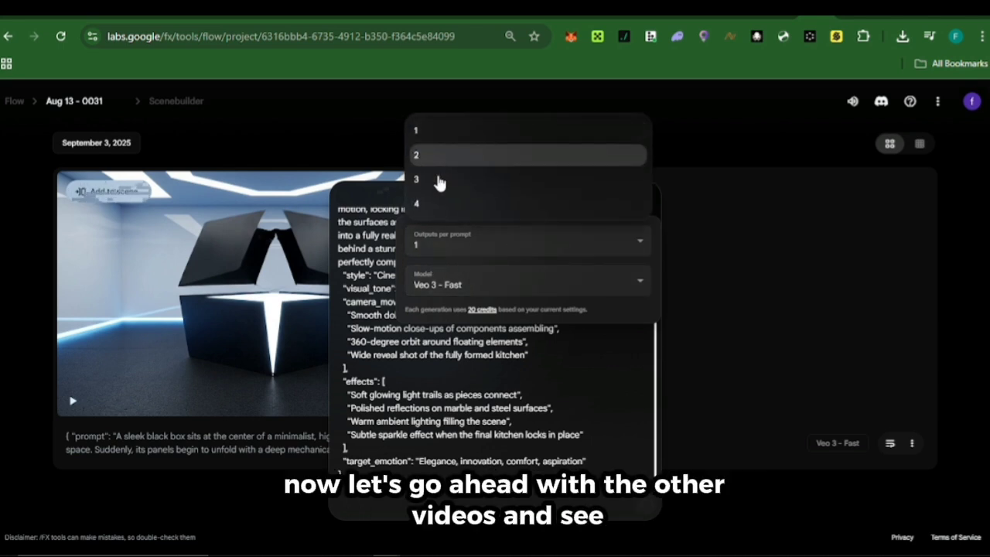
left_click(495, 284)
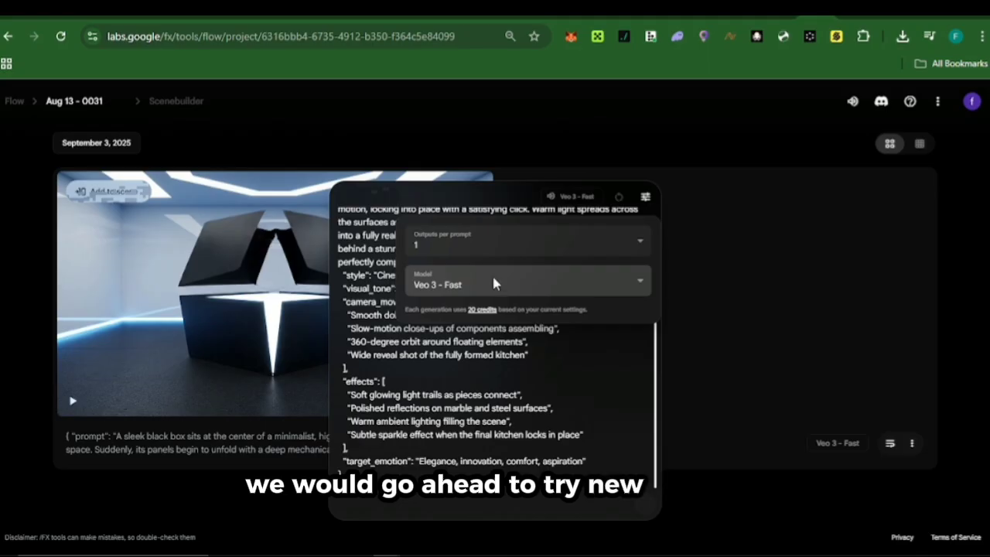
left_click(495, 285)
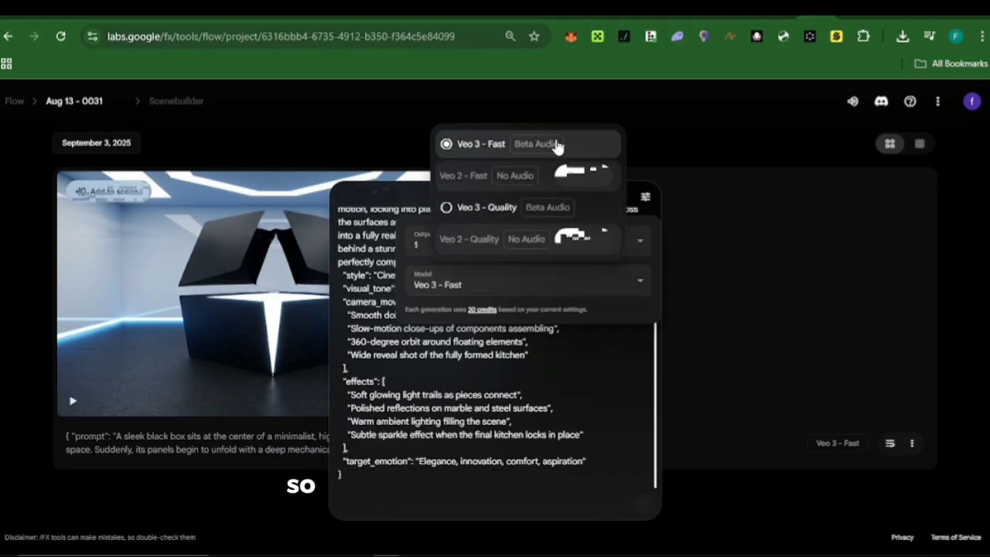
left_click(579, 471)
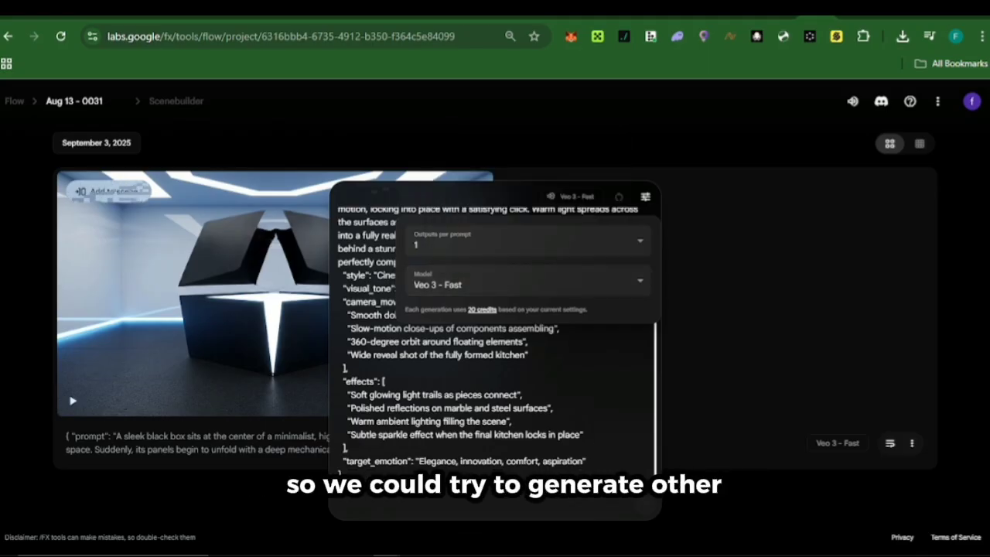
left_click(633, 521)
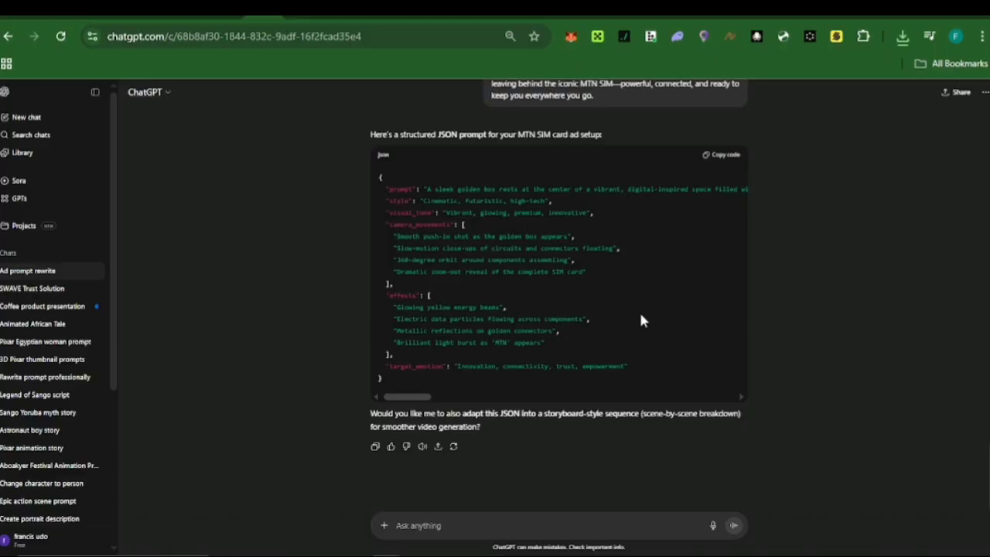
- Find the earlier MTN SIM ad rewrite request in the ChatGPT conversation and copy its text
scroll(731, 166, "up", 5)
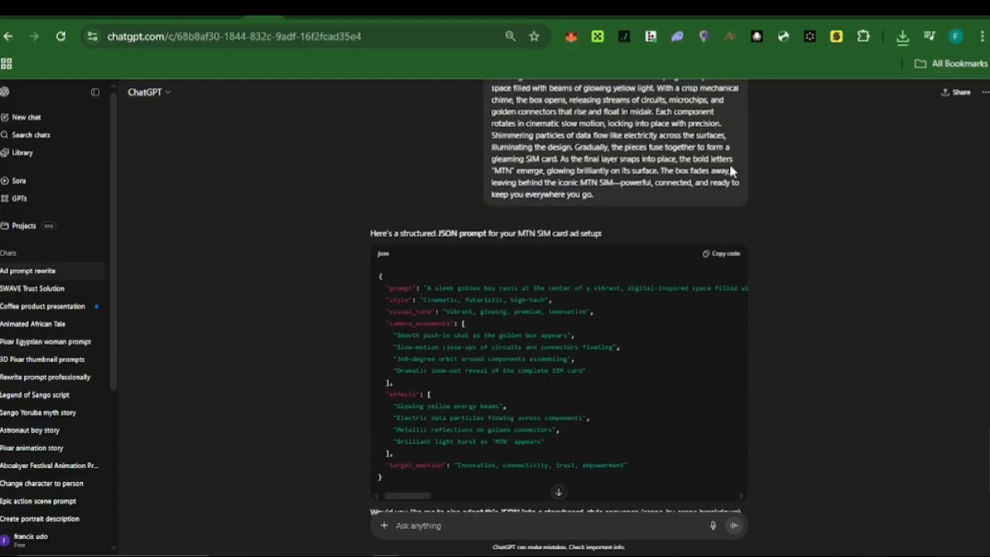
scroll(553, 232, "up", 7)
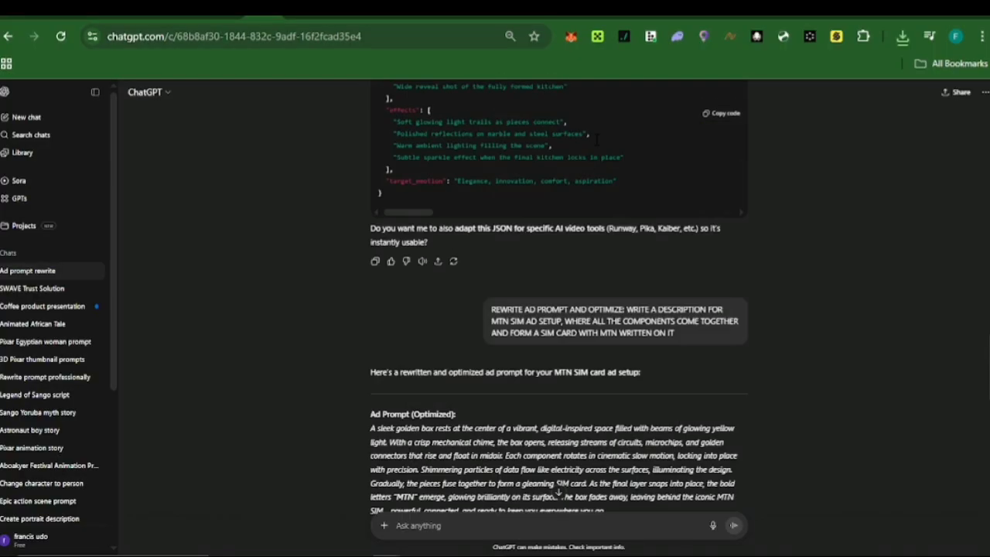
scroll(553, 211, "down", 3)
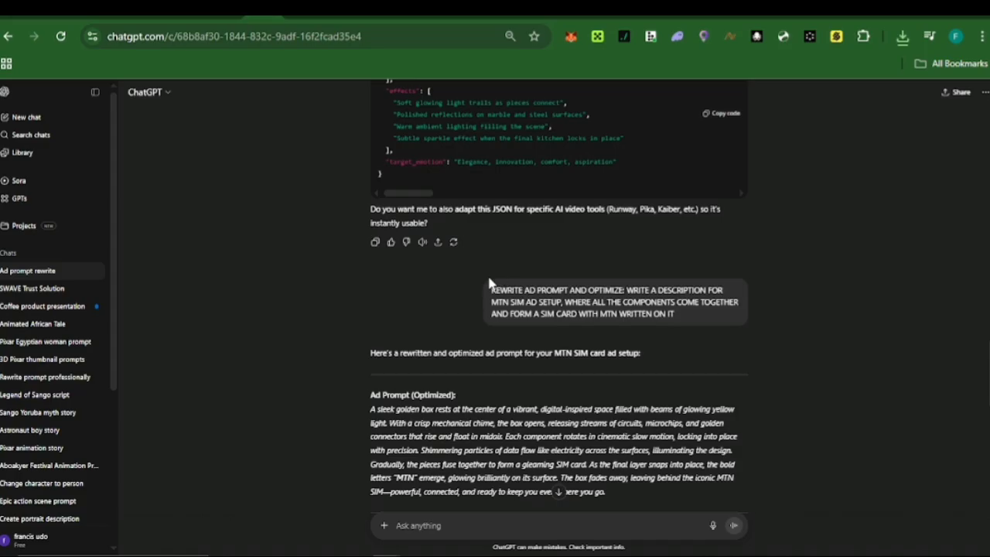
left_click_drag(623, 291, 693, 316)
key("ctrl+c")
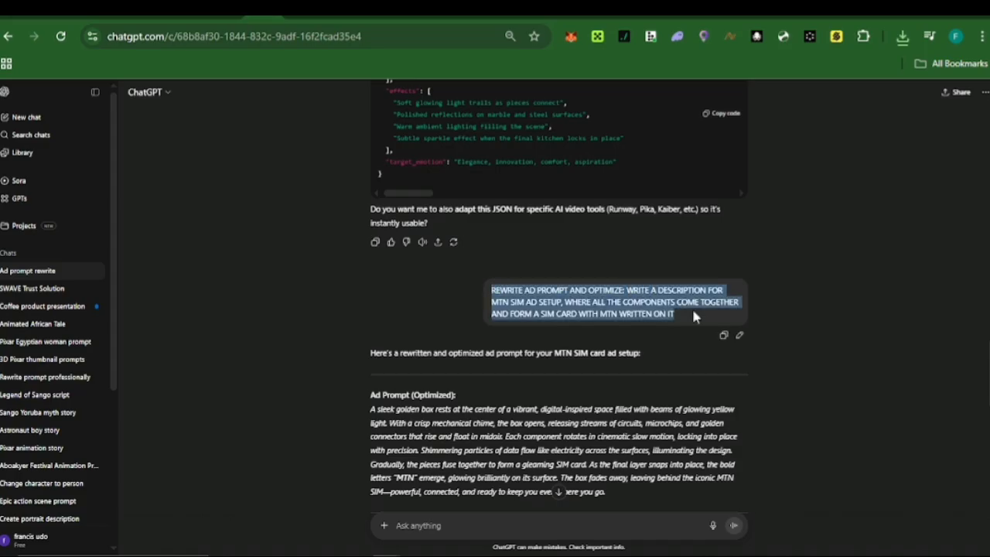
- Request an optimized ad description for a Rolex ad setup where all the components come together and form the Rolex watch
left_click(447, 528)
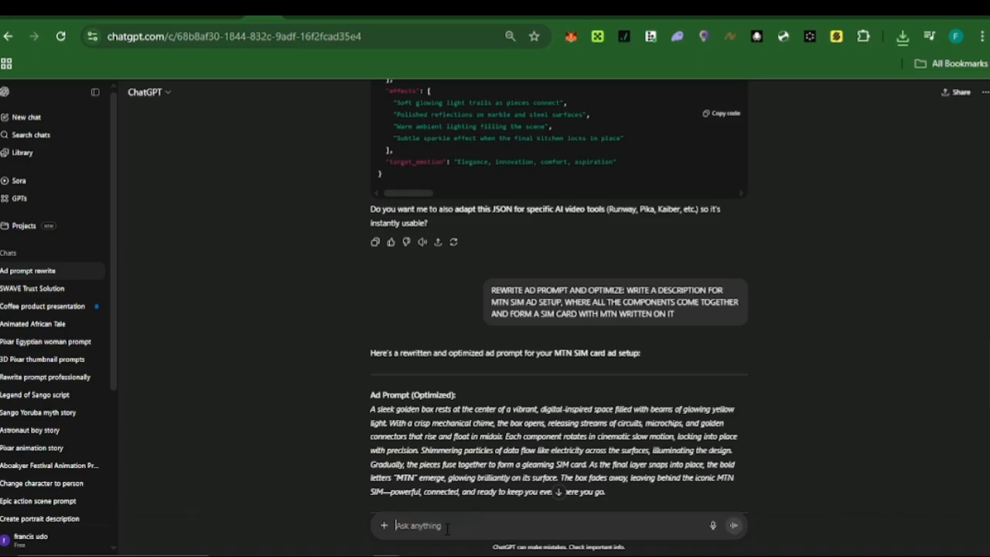
key("ctrl+v")
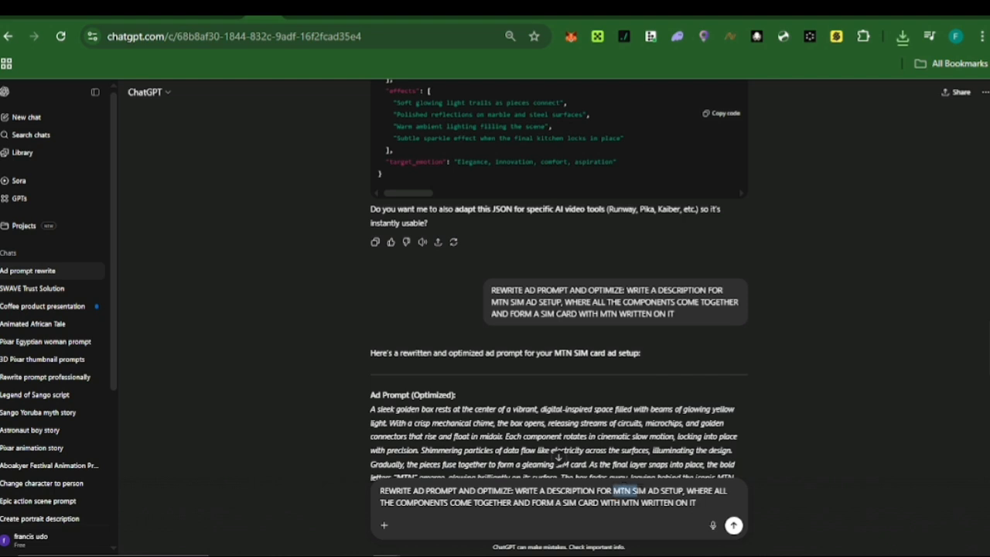
type("A")
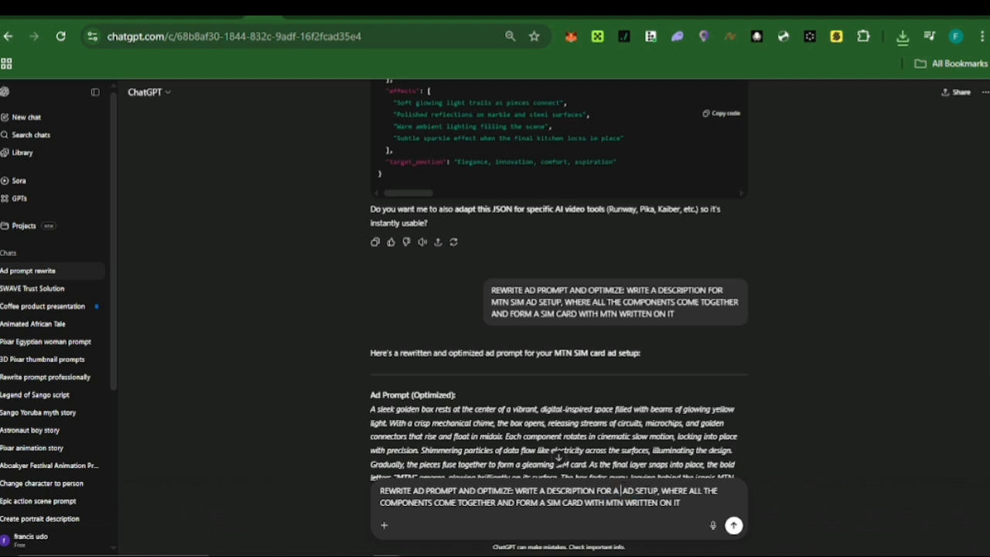
type(" ROLEX")
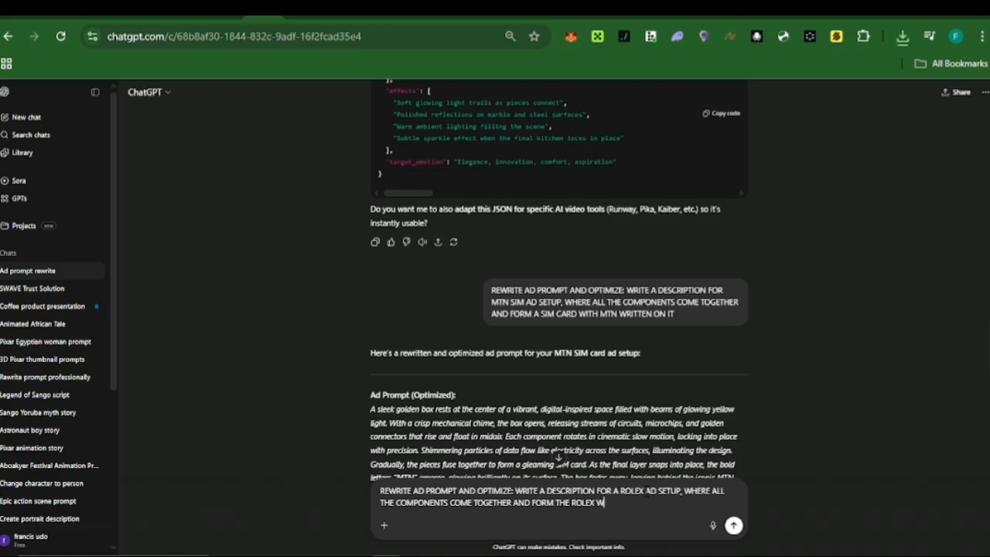
key("Return")
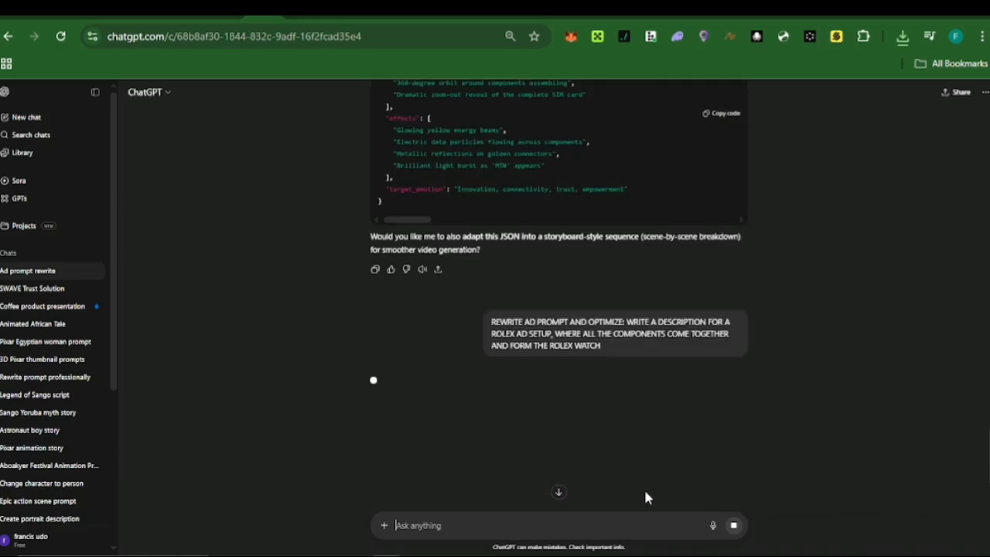
- Reuse the earlier line "USE THIS TO WRITE A JSON PROMPT FOR MTN SIMCARD AD SETUP" as the start of a new message
scroll(596, 243, "up", 3)
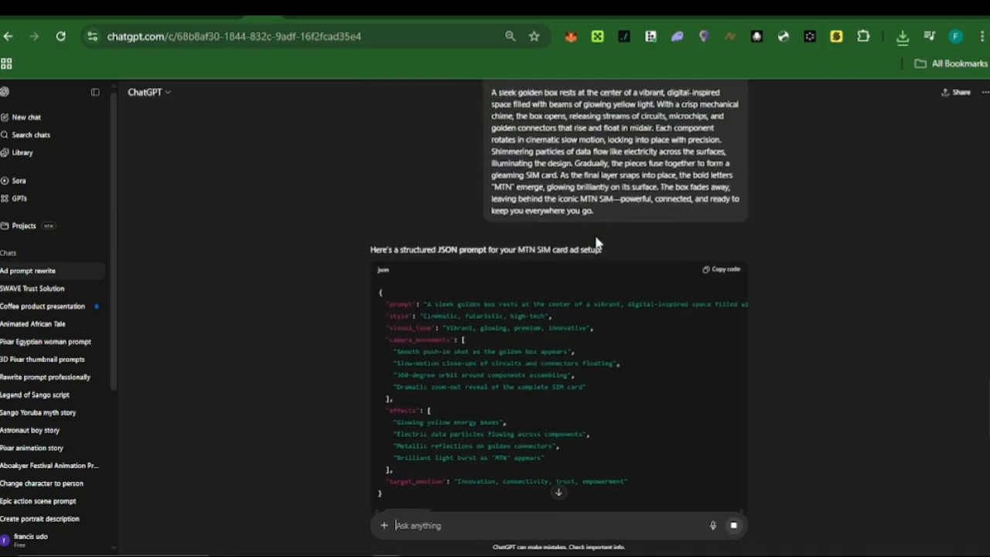
triple_click(563, 88)
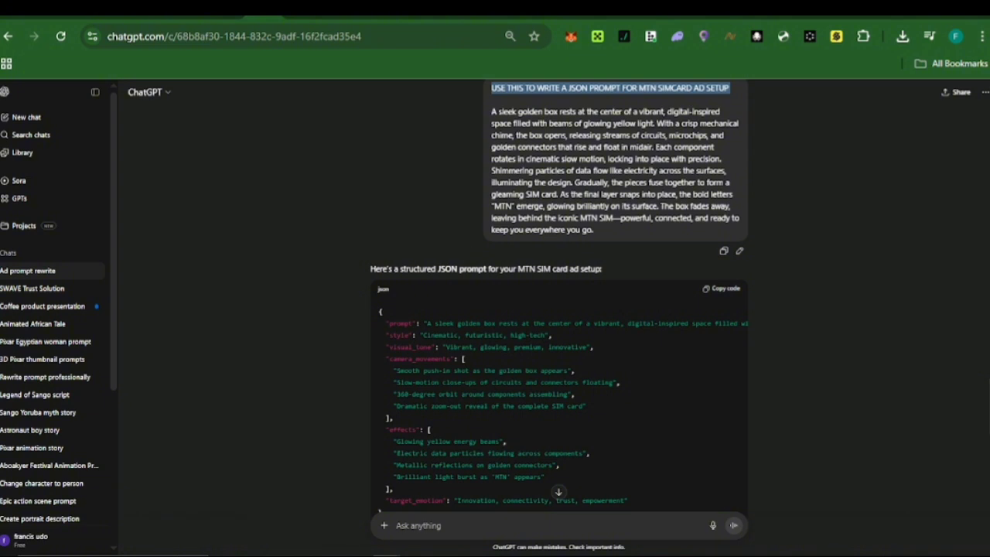
mouse_move(428, 553)
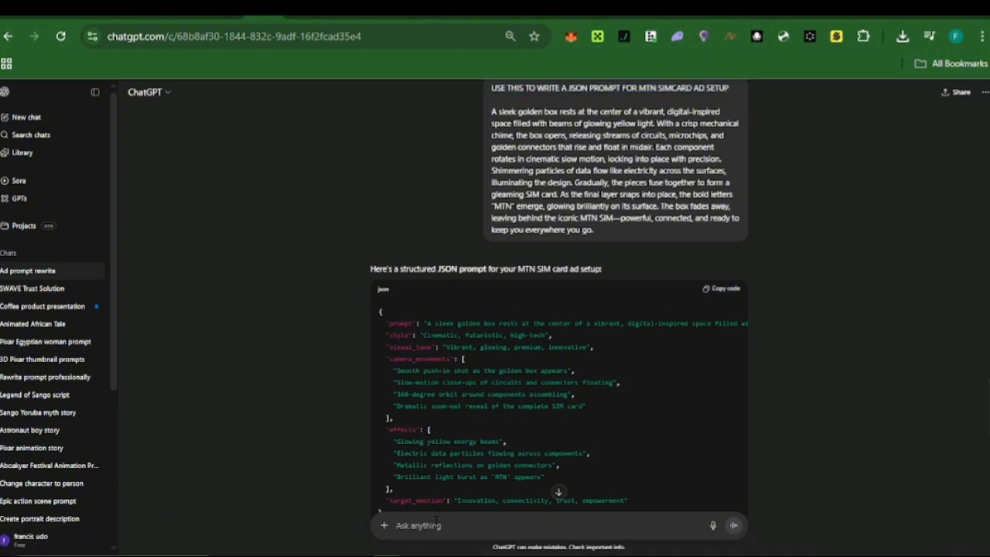
type("USE THIS TO WRITE A JSON PROMPT FOR MTN SIMCARD AD SETUP")
scroll(539, 367, "down", 10)
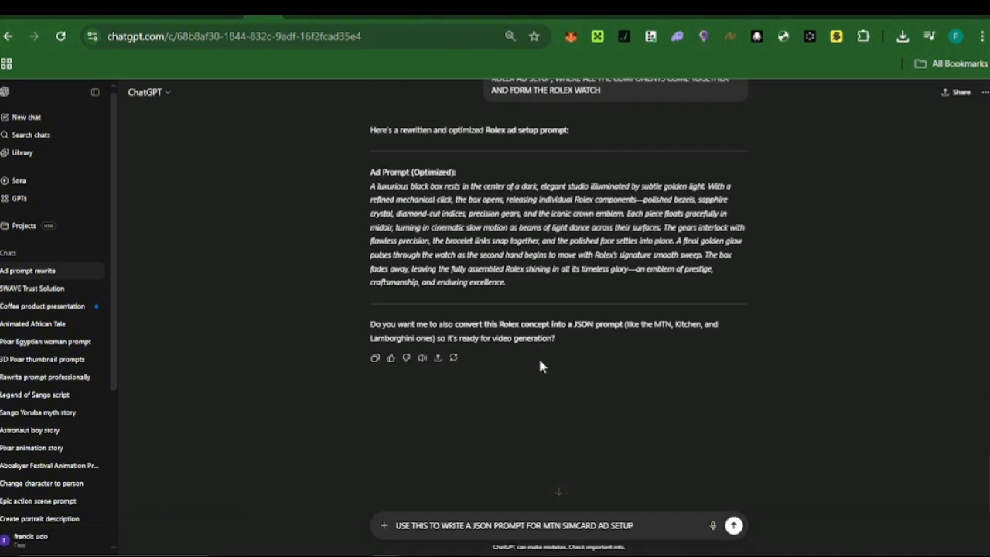
- Add the optimized Rolex ad description below the JSON prompt request and send the message
left_click_drag(358, 188, 519, 294)
key("ctrl+c")
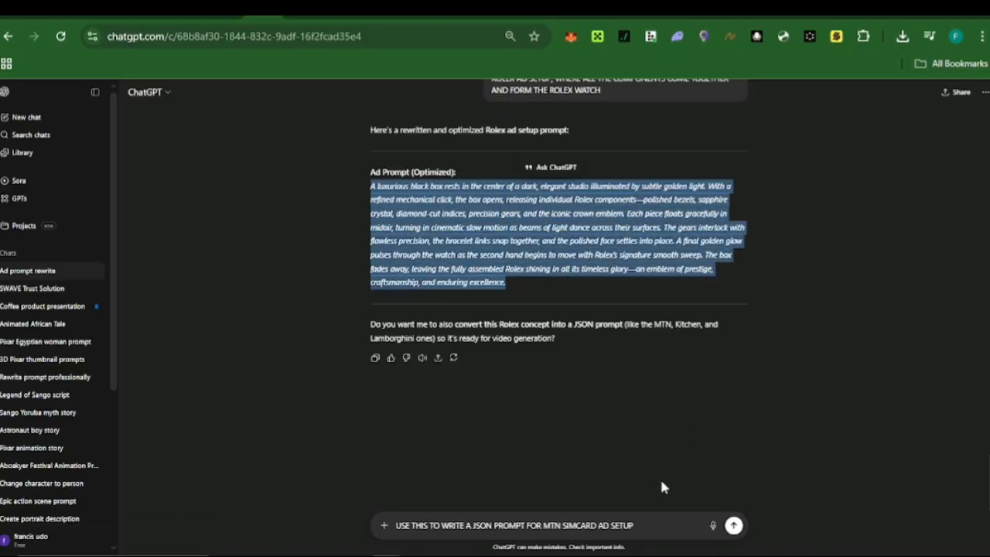
left_click(653, 522)
key("shift+Return")
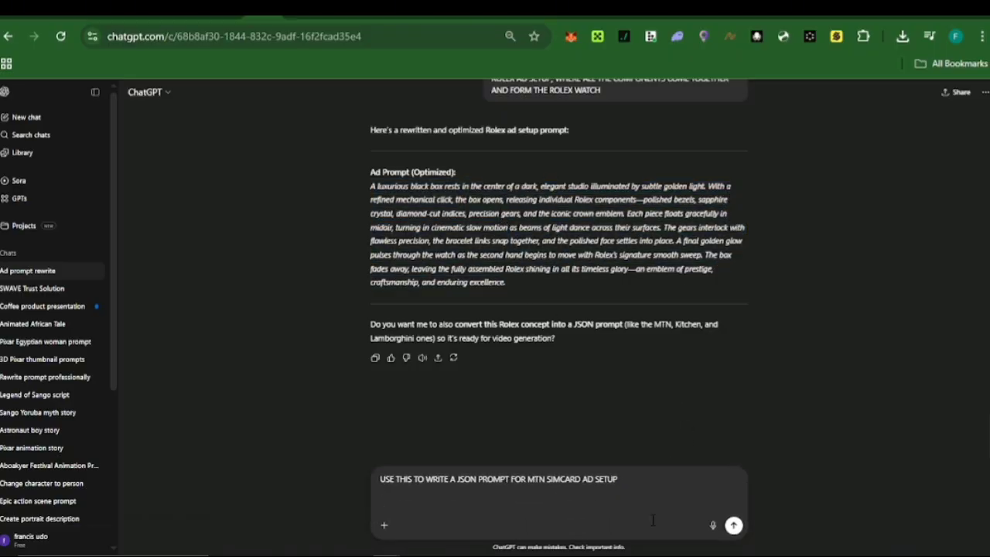
key("ctrl+v")
key("Return")
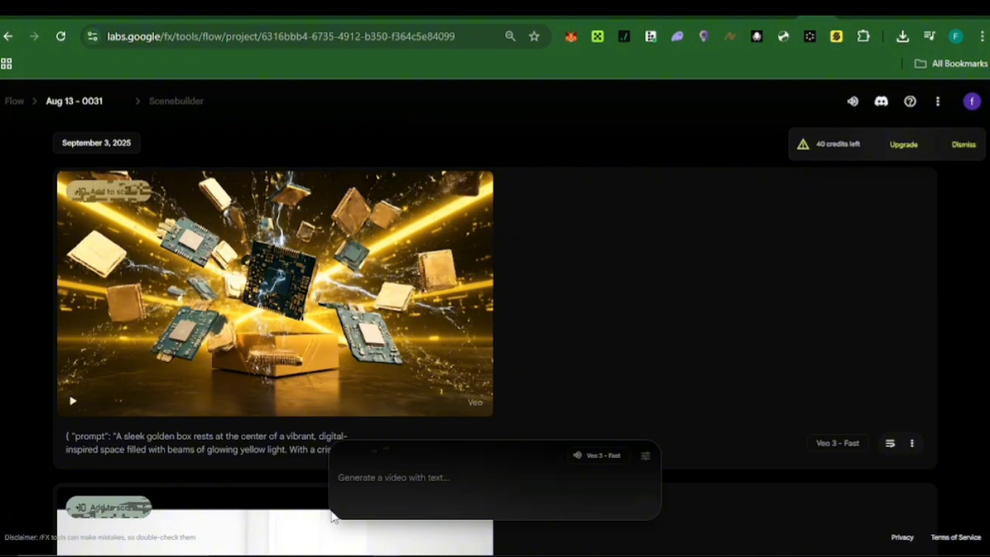
- Switch to Google Flow and submit the Rolex JSON prompt for video generation with Veo 3 - Fast
left_click(386, 478)
key("ctrl+v")
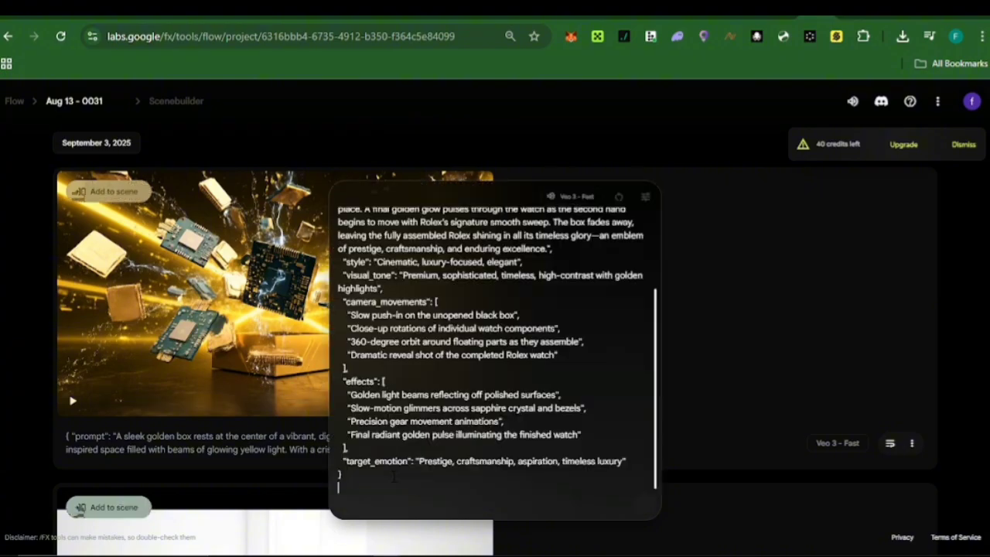
key("Return")
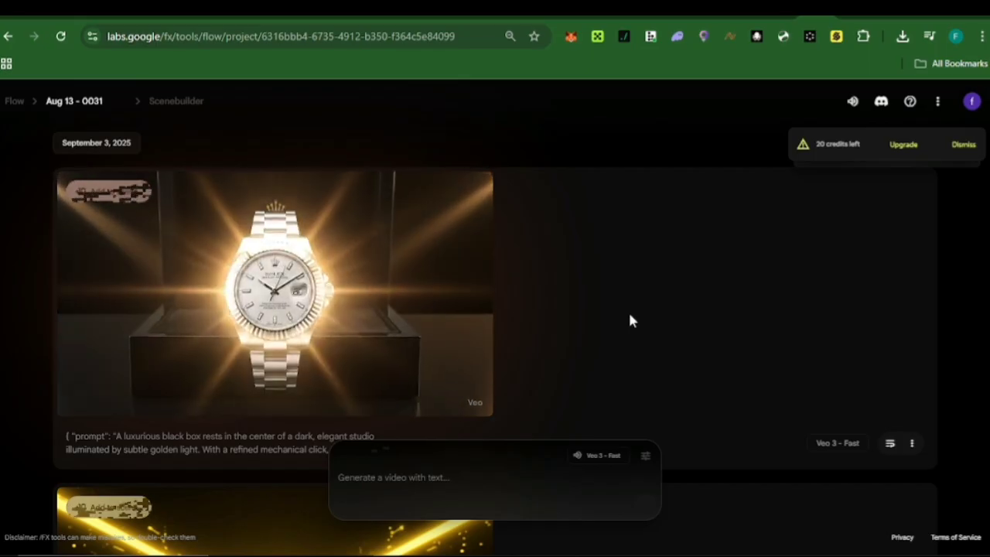
- Download the generated Rolex watch video in Original size (720p) and control its playback
mouse_move(490, 288)
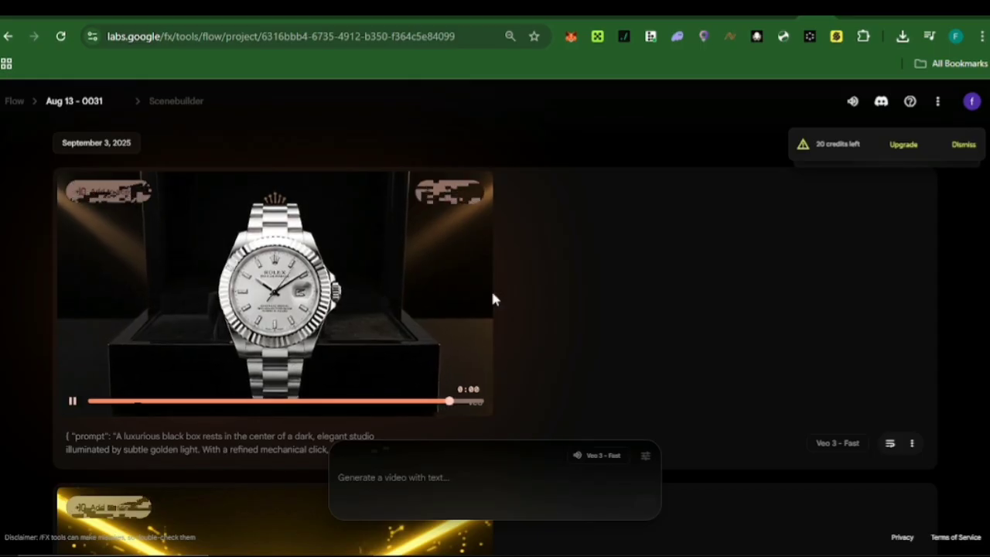
left_click(426, 198)
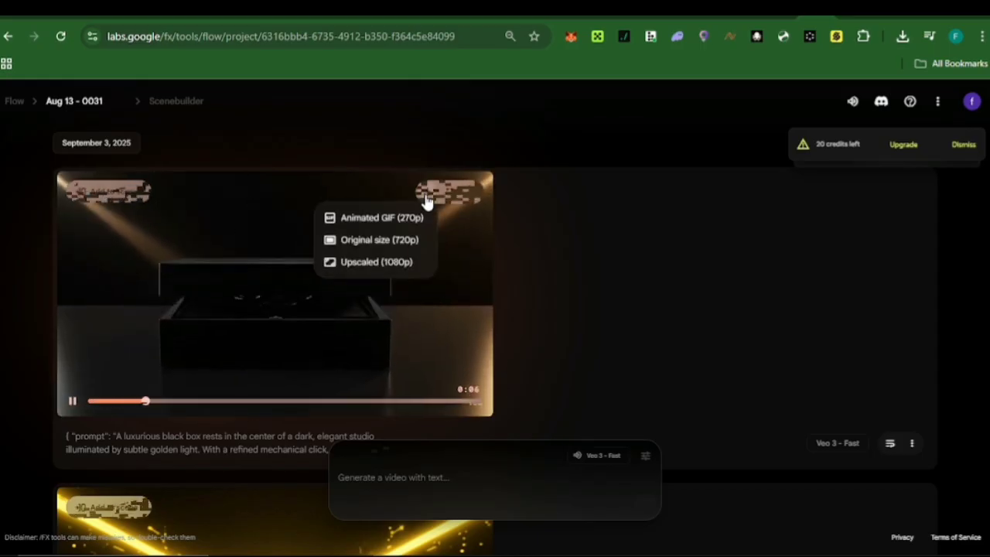
left_click(349, 239)
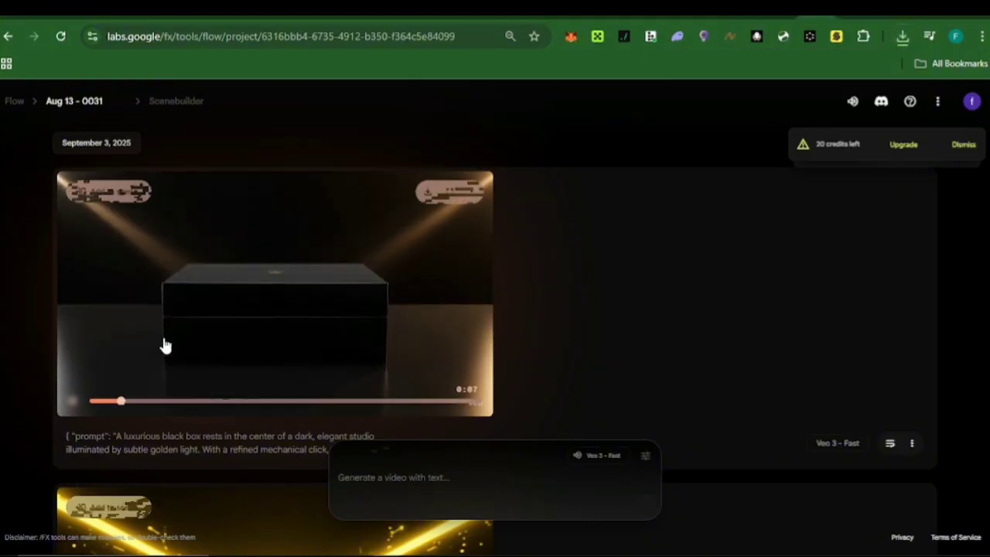
left_click(72, 402)
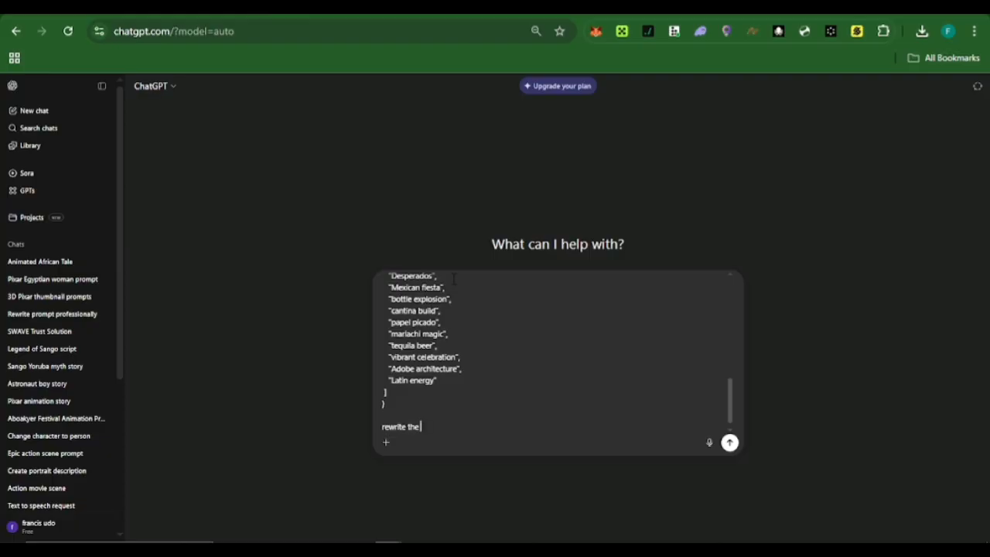
- In a new ChatGPT chat, ask to rewrite the pasted Desperados JSON prompt for a coffee product presentation and review the generated JSON
type("prompt")
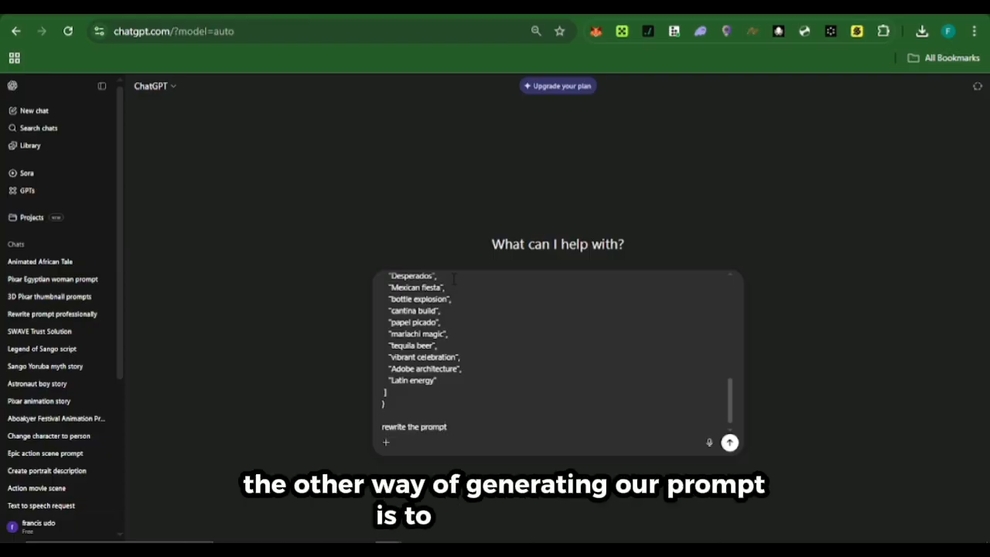
type(" tor a")
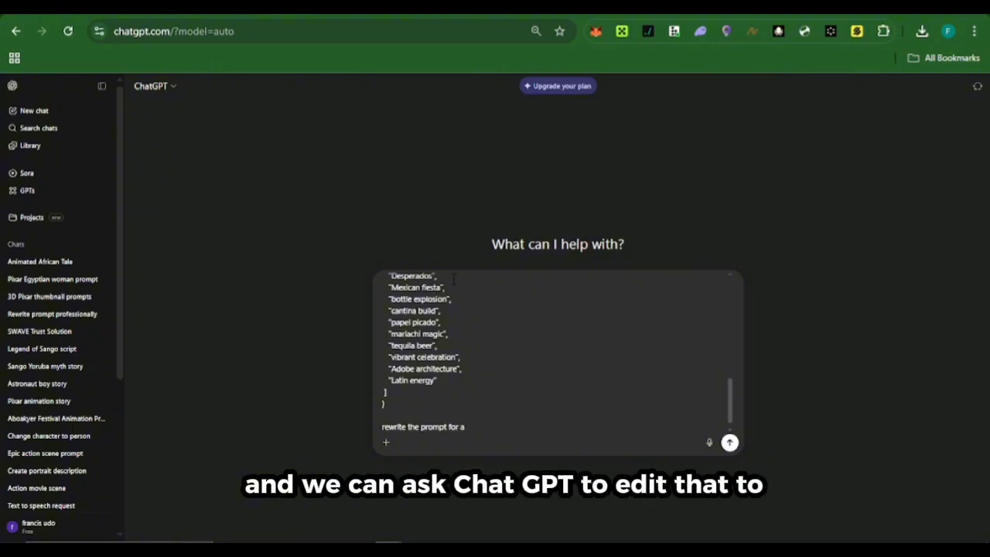
type(" reale")
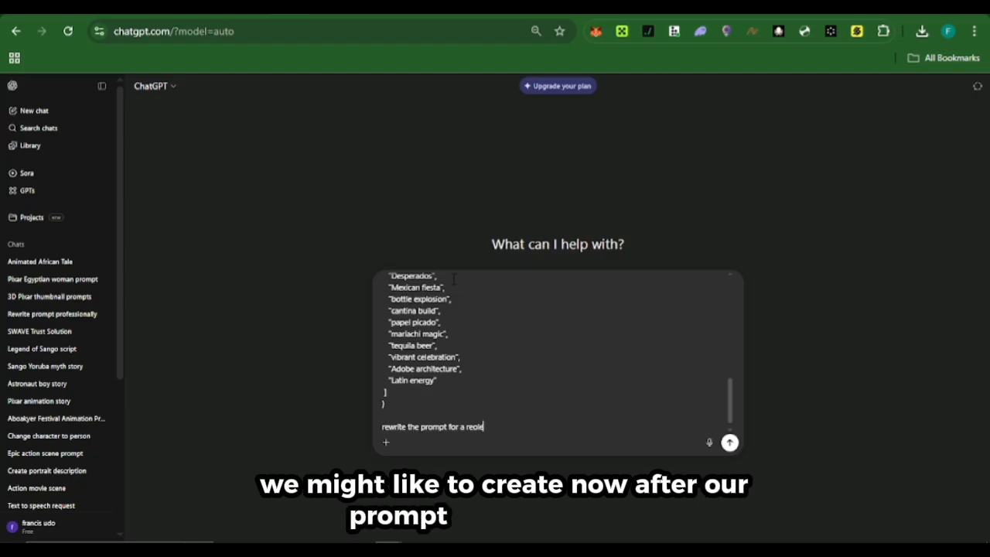
key("BackSpace")
key("BackSpace")
key("BackSpace")
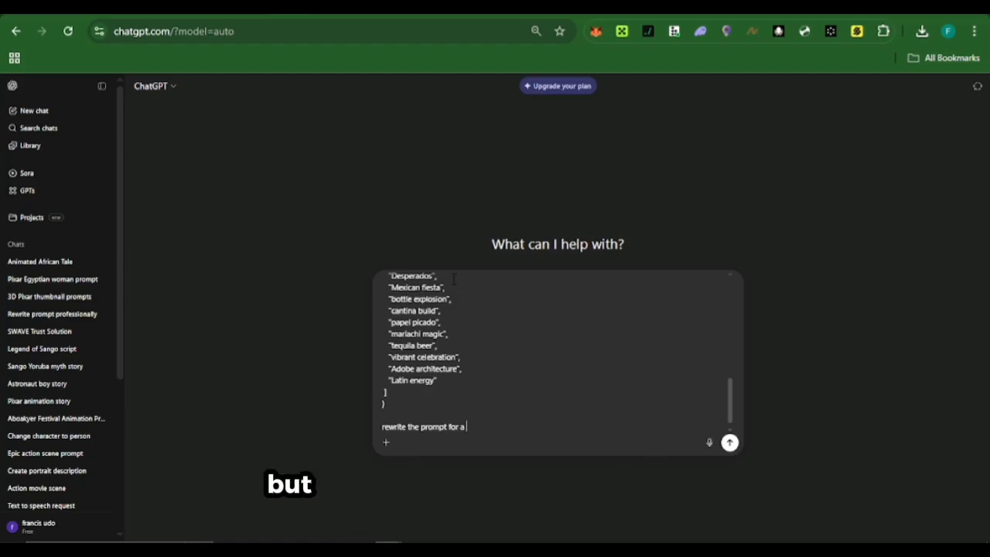
type("c")
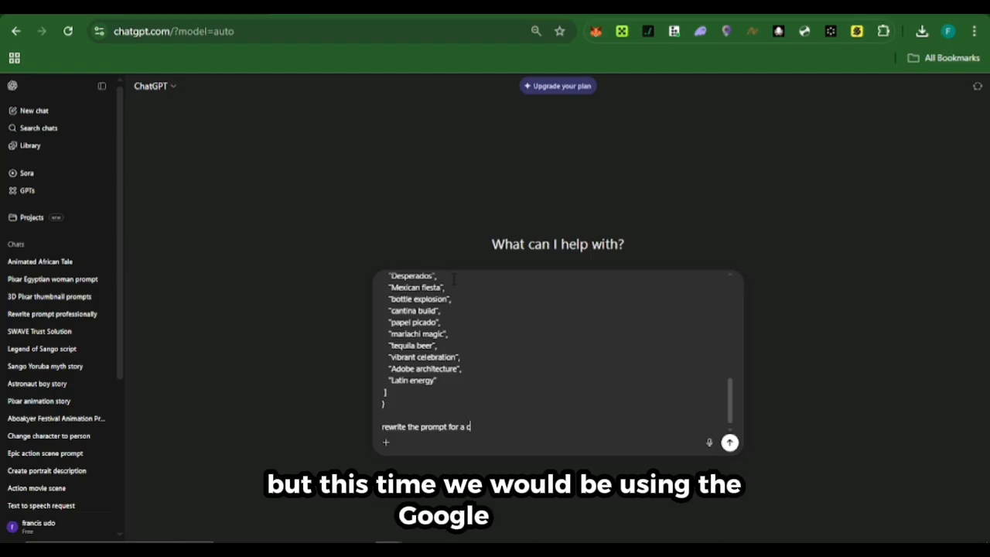
type("offe")
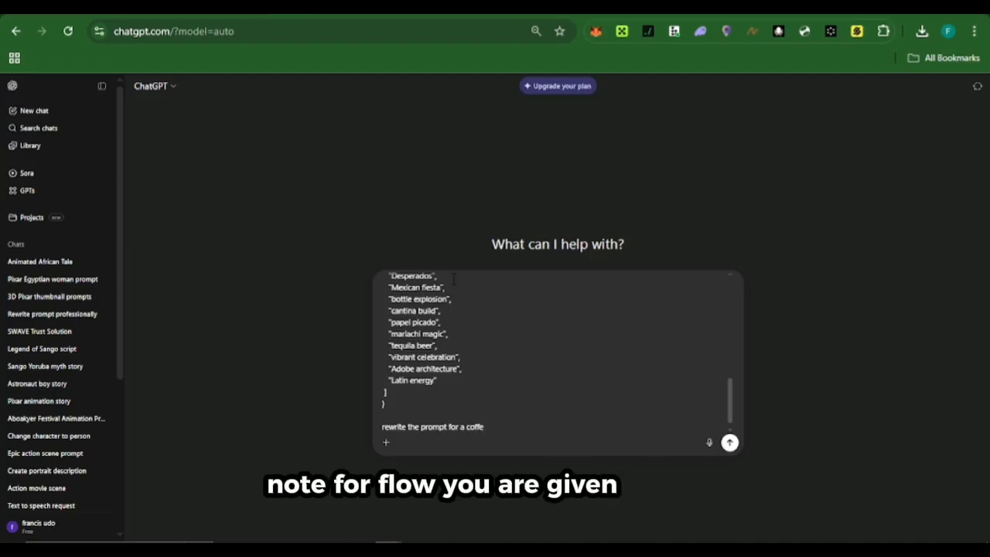
type(" product presentation")
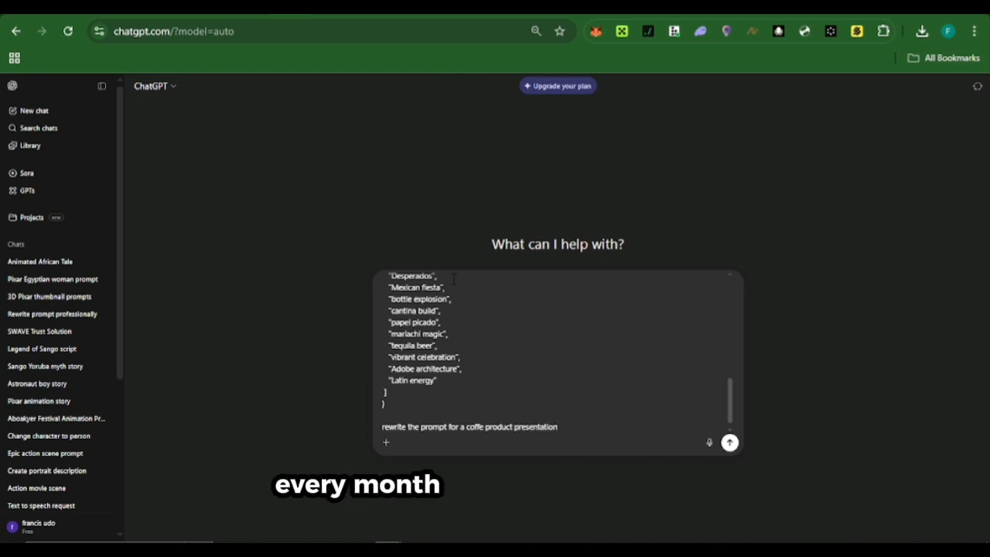
key("Return")
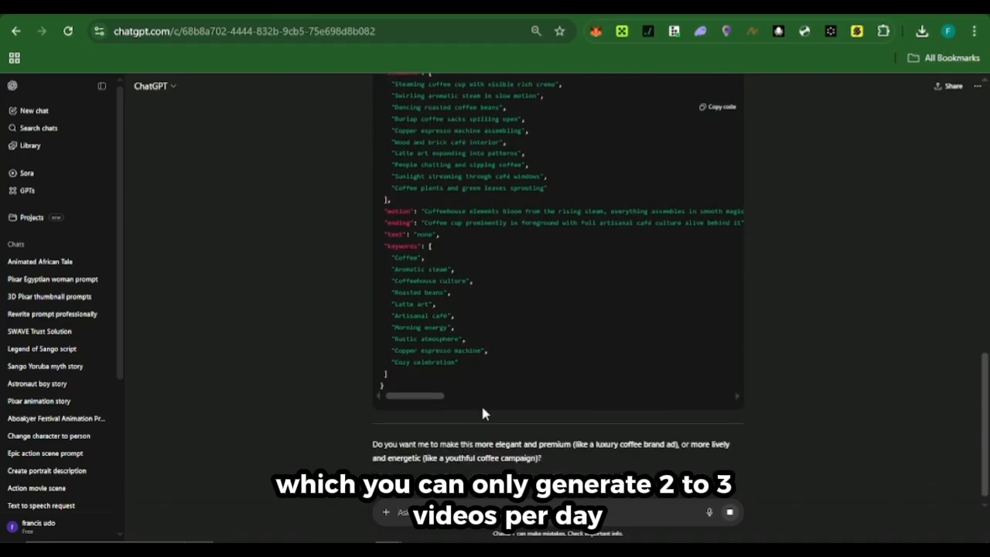
scroll(593, 214, "up", 5)
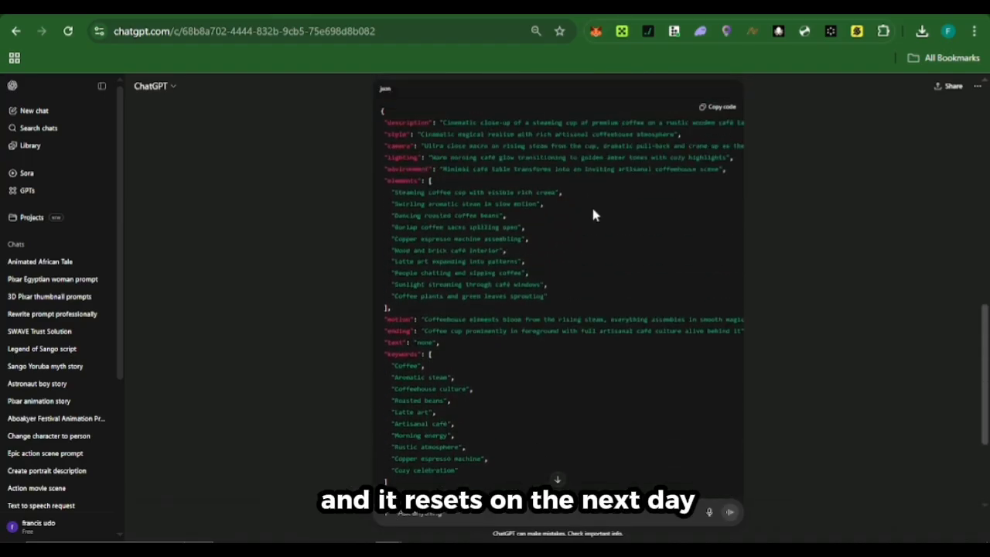
scroll(593, 211, "up", 1)
scroll(594, 210, "down", 3)
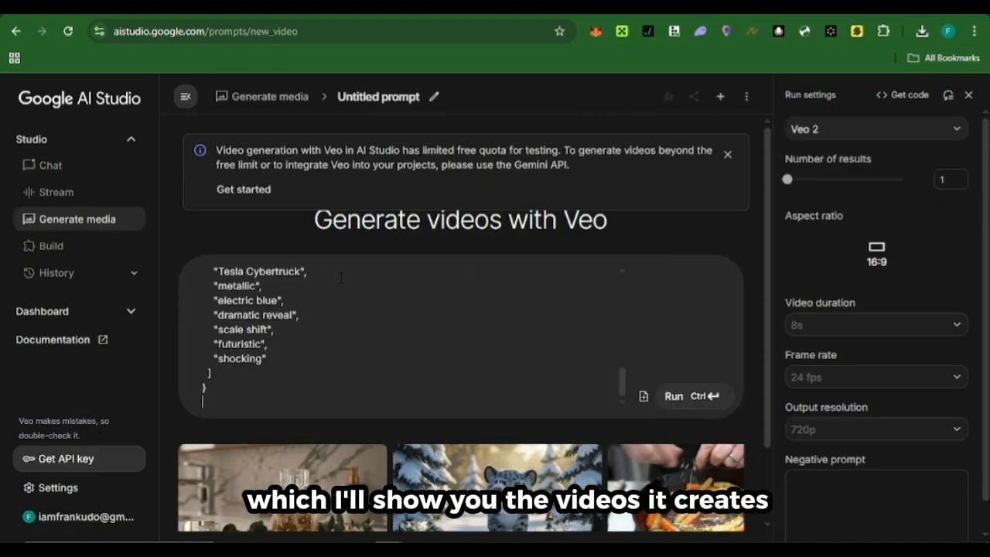
- Switch to Google AI Studio, check the toy Cybertruck JSON prompt from its beginning, and run it with Veo 2
scroll(341, 277, "up", 10)
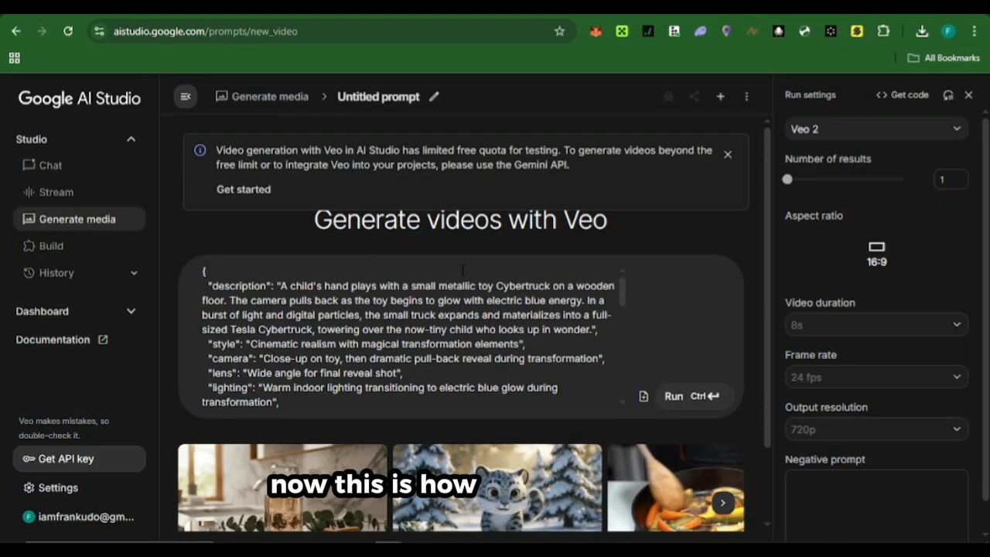
left_click(694, 396)
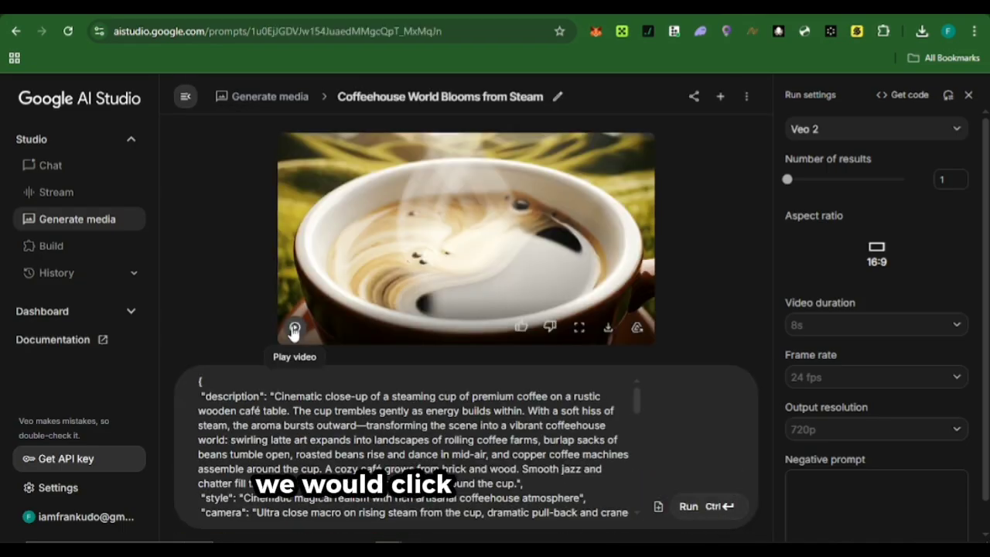
- Play back the generated coffeehouse video above the coffee prompt
left_click(294, 329)
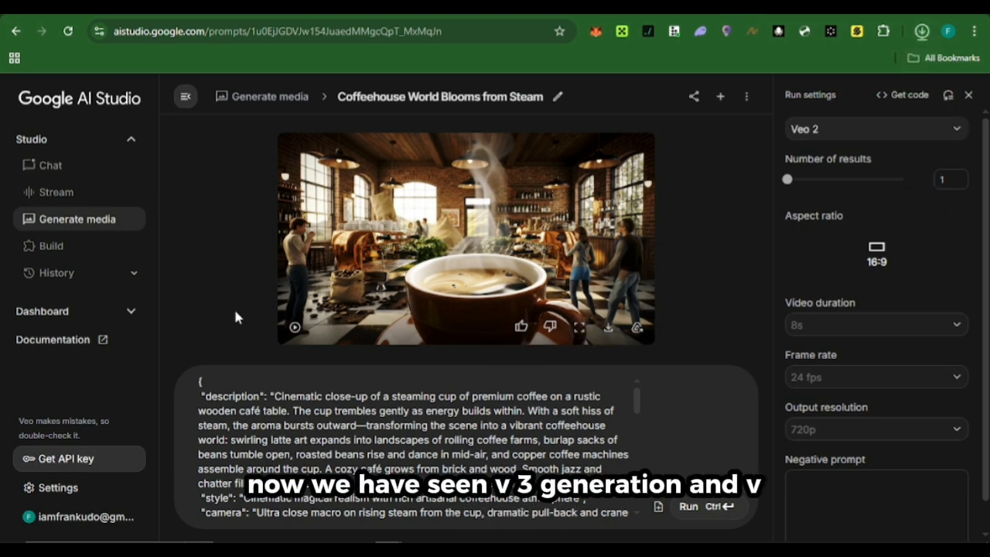
left_click(294, 328)
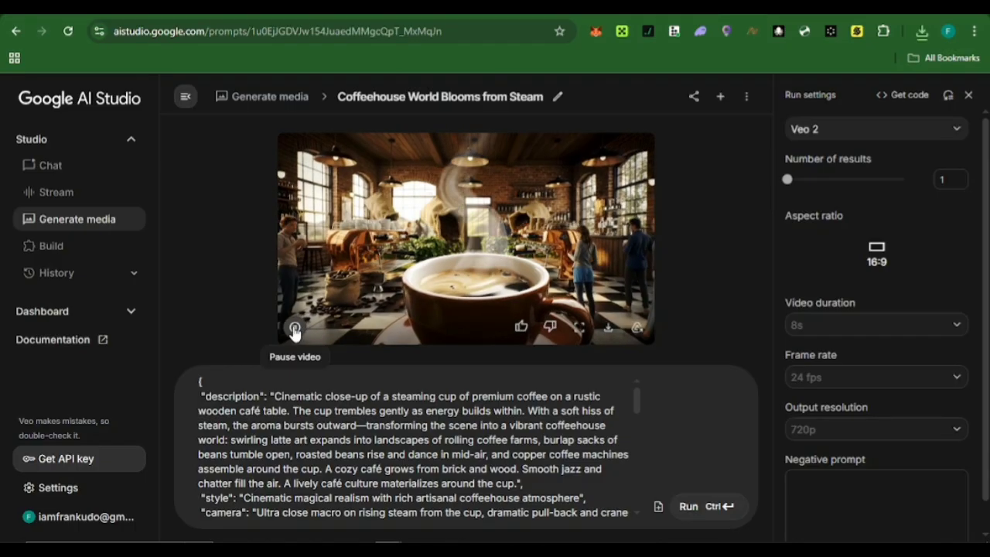
left_click(295, 330)
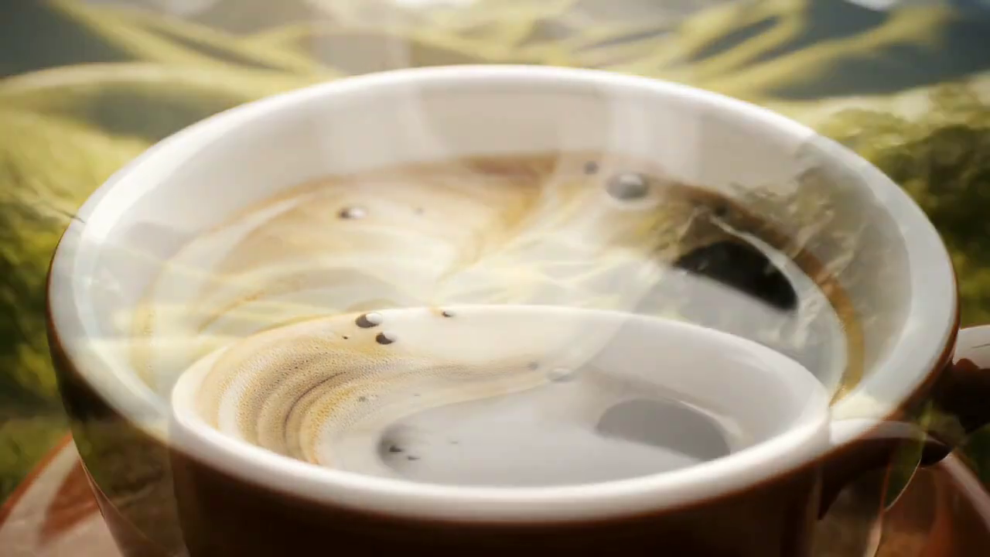